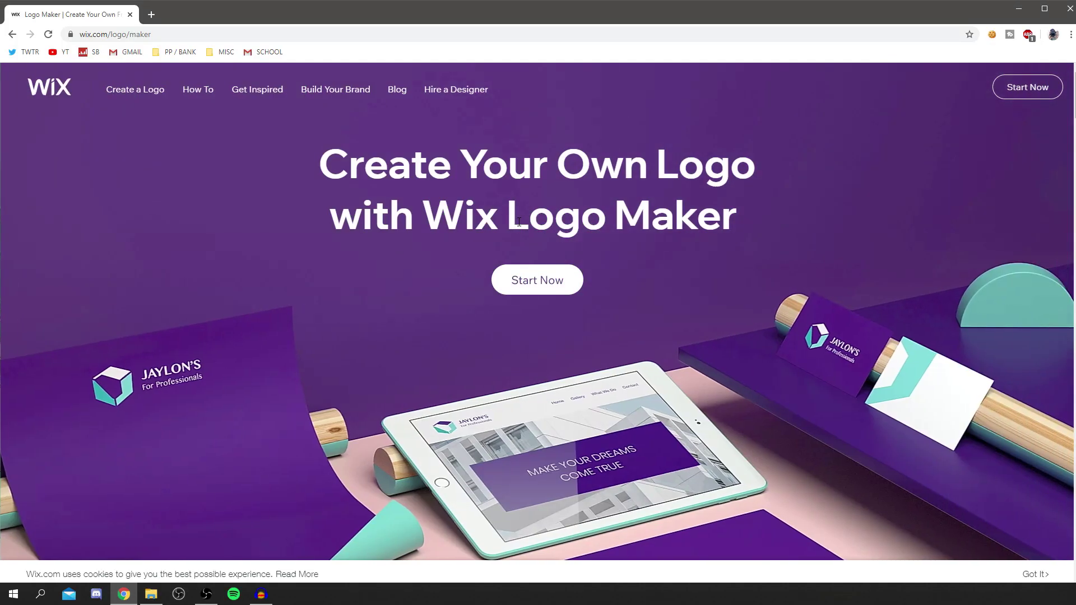
Start creating a logo with Wix Logo Maker and go to the e-mail field of the sign-up form
{"action": "scroll", "coordinate": [603, 277], "scroll_direction": "down", "scroll_amount": 1}
{"action": "scroll", "coordinate": [588, 277], "scroll_direction": "up", "scroll_amount": 1}
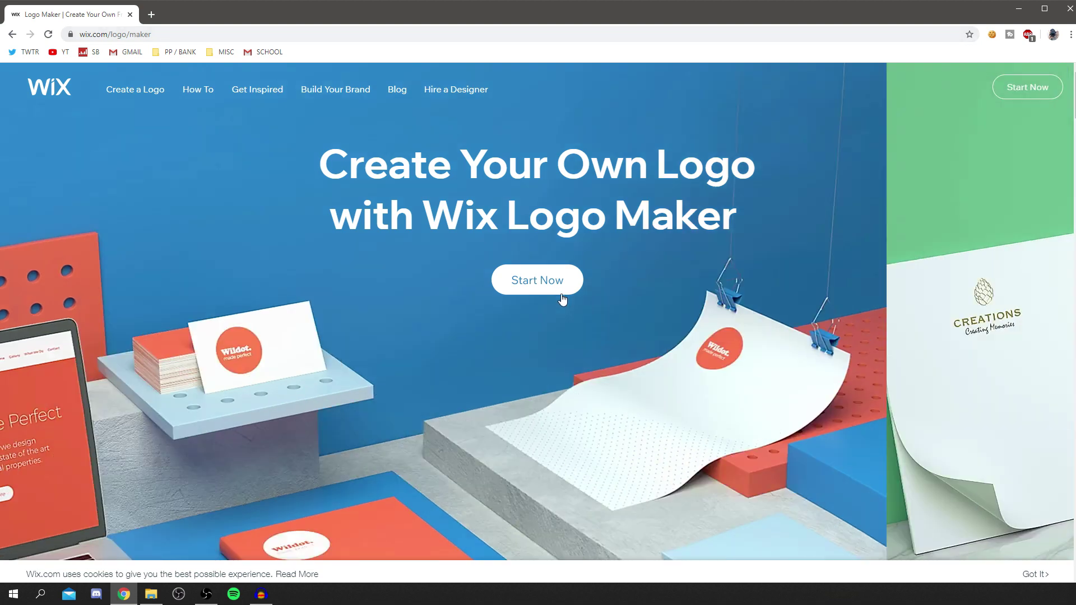
{"action": "left_click", "coordinate": [553, 291]}
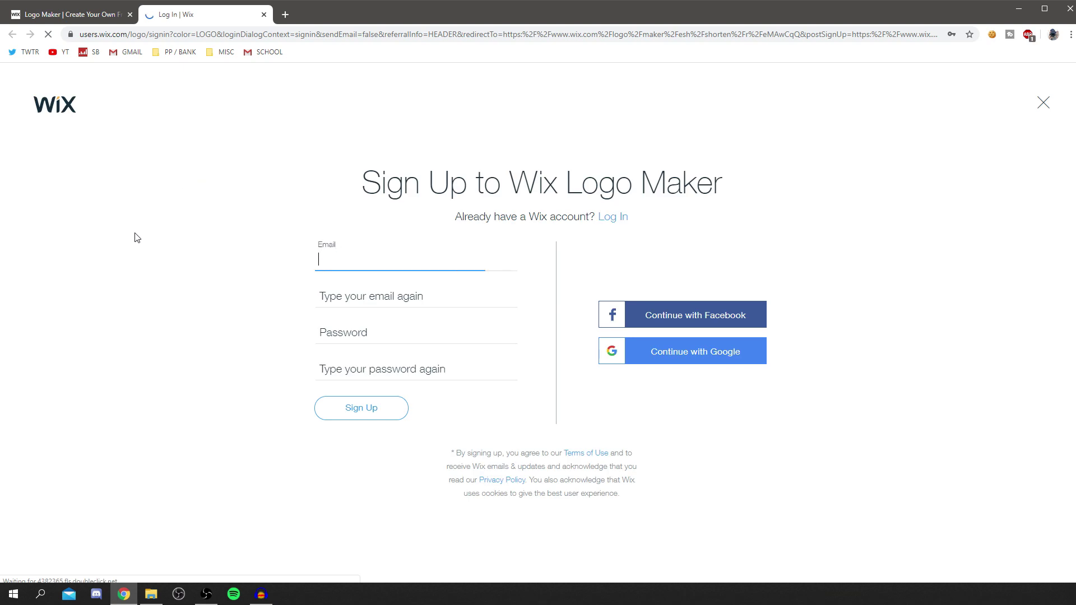
{"action": "left_click", "coordinate": [389, 257]}
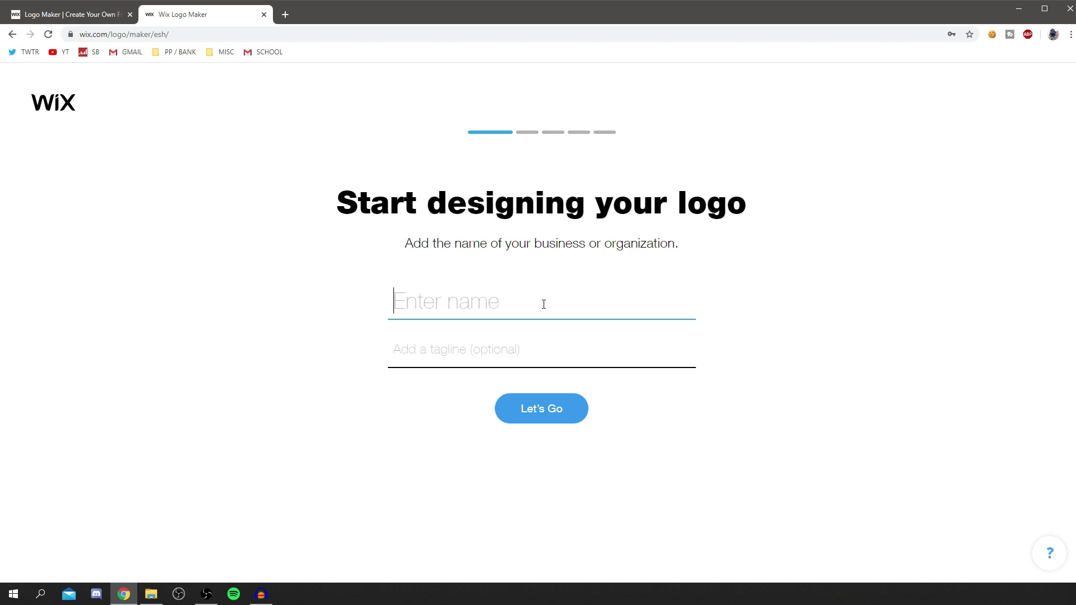
Enter TutorialTucker as the business name for the logo
{"action": "type", "text": "Tut"}
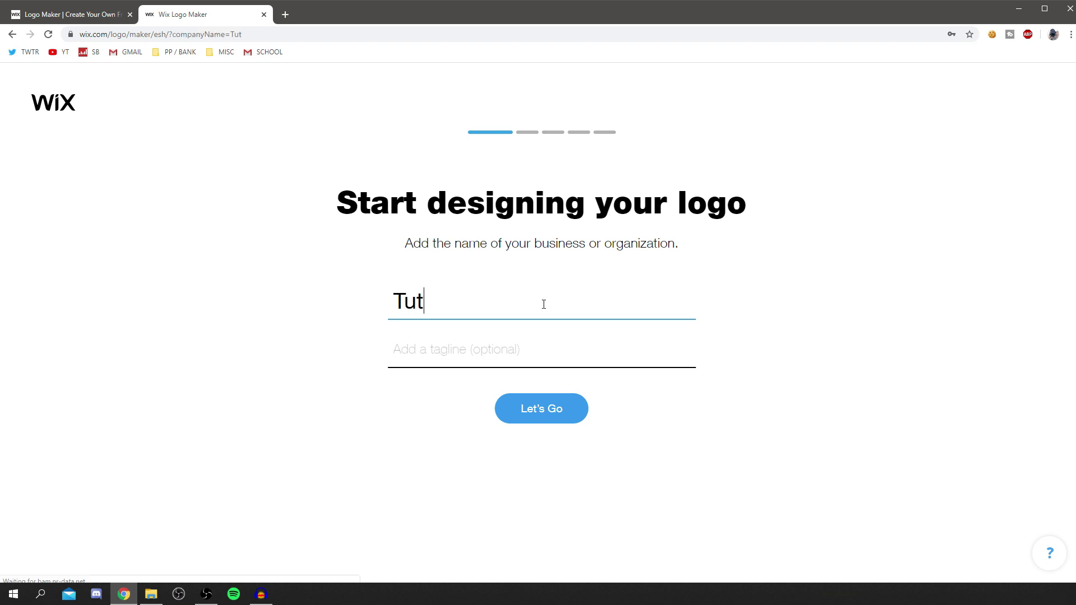
{"action": "type", "text": "orialTucker"}
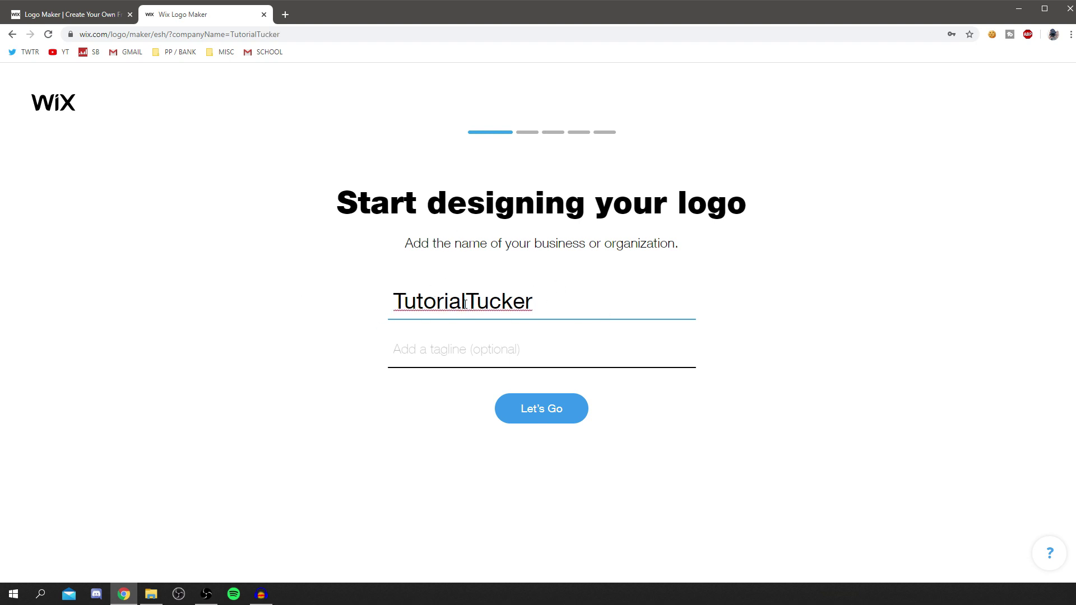
{"action": "key", "text": "BackSpace"}
Add the tagline "All Tutorials Needed Are Here!" and continue to the question about the logo's industry
{"action": "left_click", "coordinate": [504, 337]}
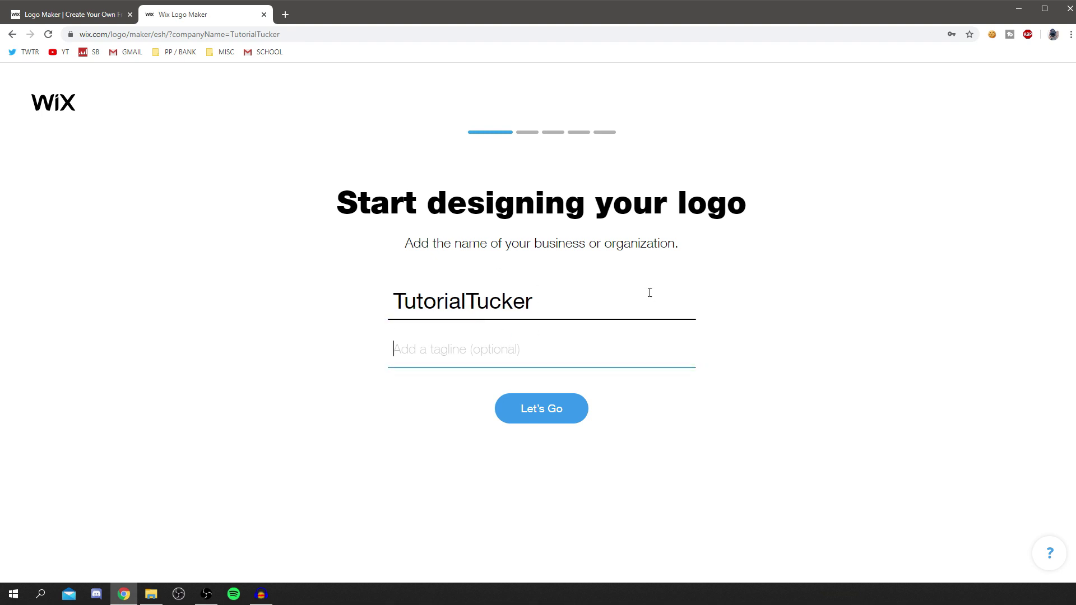
{"action": "type", "text": "All Tutorials H"}
{"action": "type", "text": "re!"}
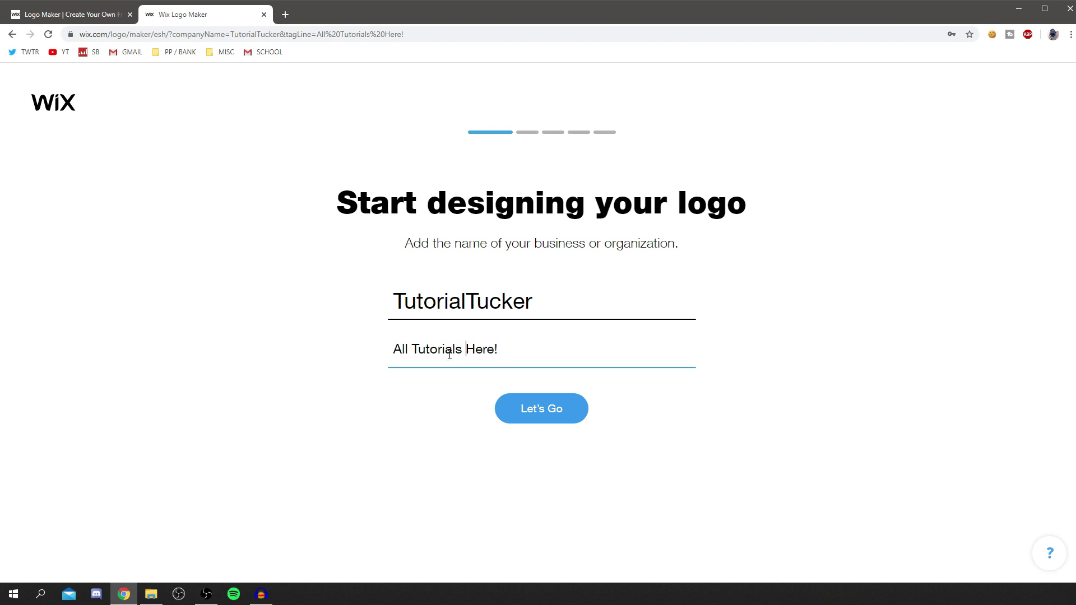
{"action": "type", "text": "Needed A"}
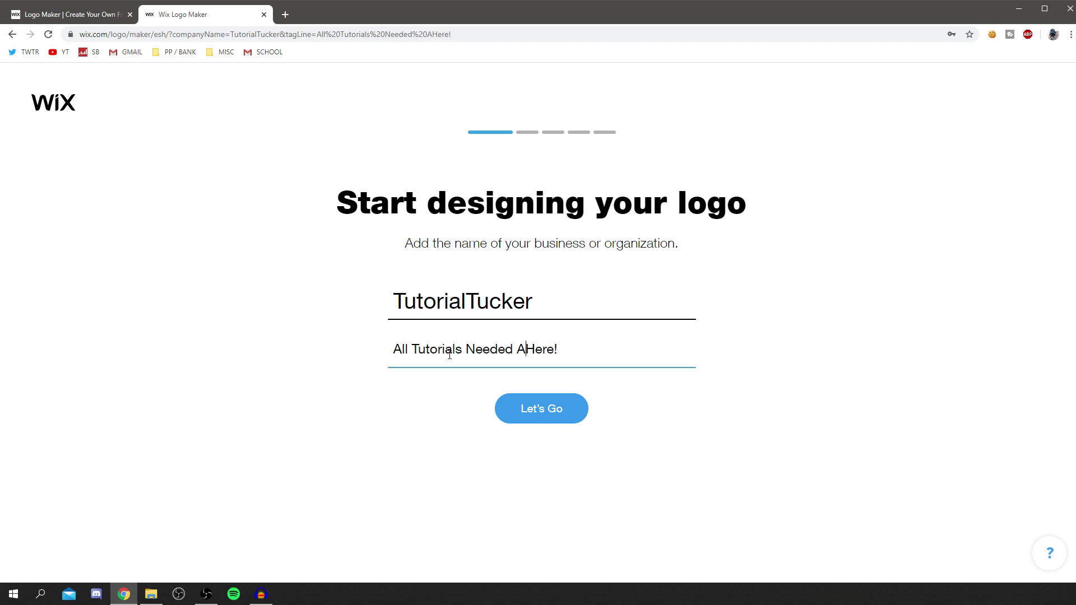
{"action": "type", "text": "re"}
{"action": "key", "text": "Return"}
Search the industries for "youtube", choose YouTube Tech Channel and continue to the look and feel question
{"action": "left_click", "coordinate": [410, 308]}
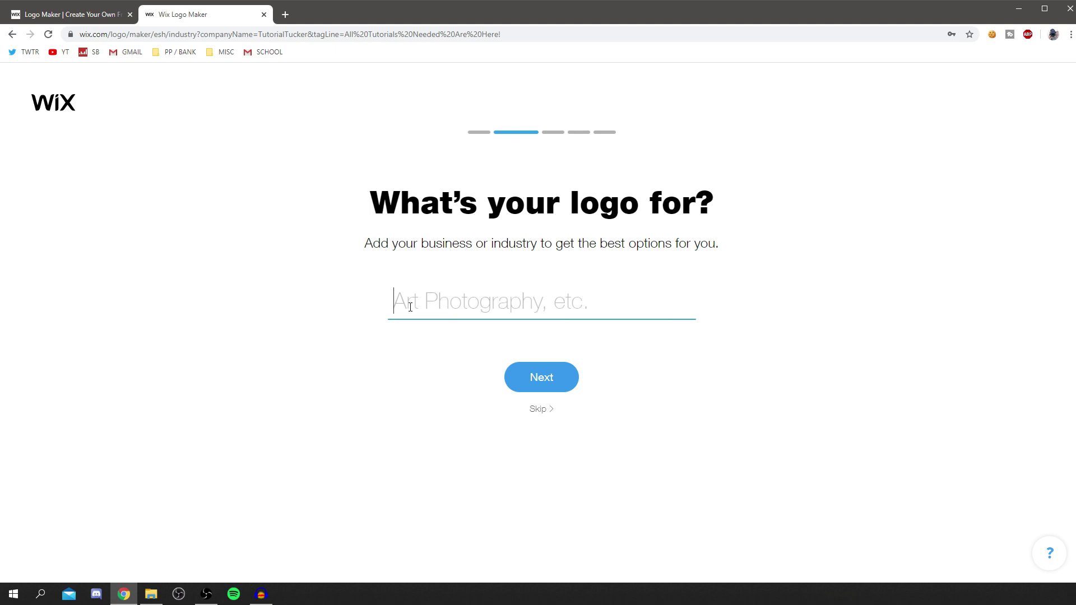
{"action": "type", "text": "youtube"}
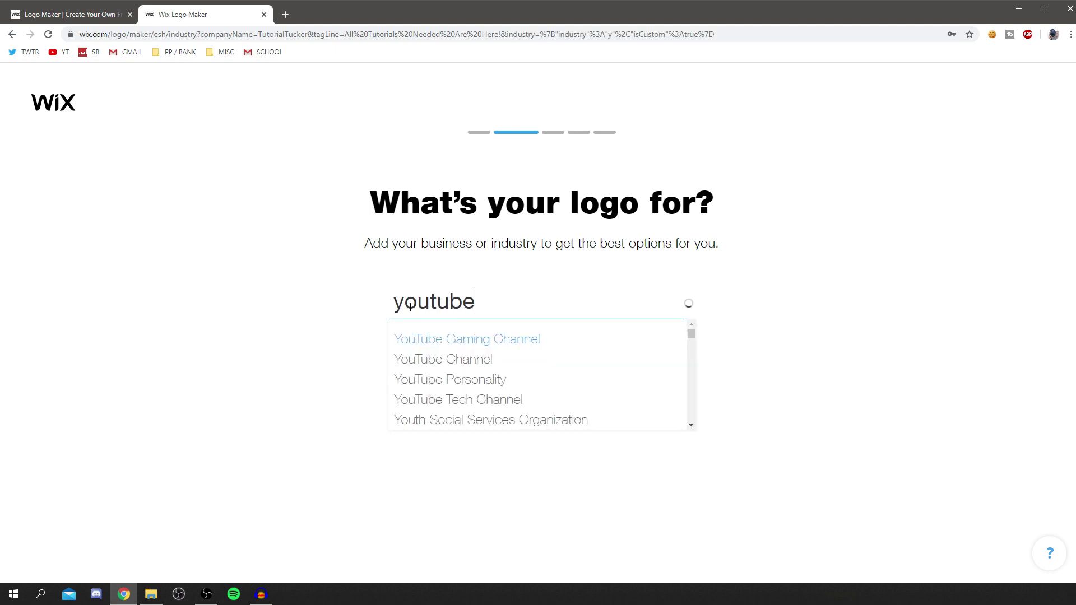
{"action": "scroll", "coordinate": [457, 375], "scroll_direction": "down", "scroll_amount": 5}
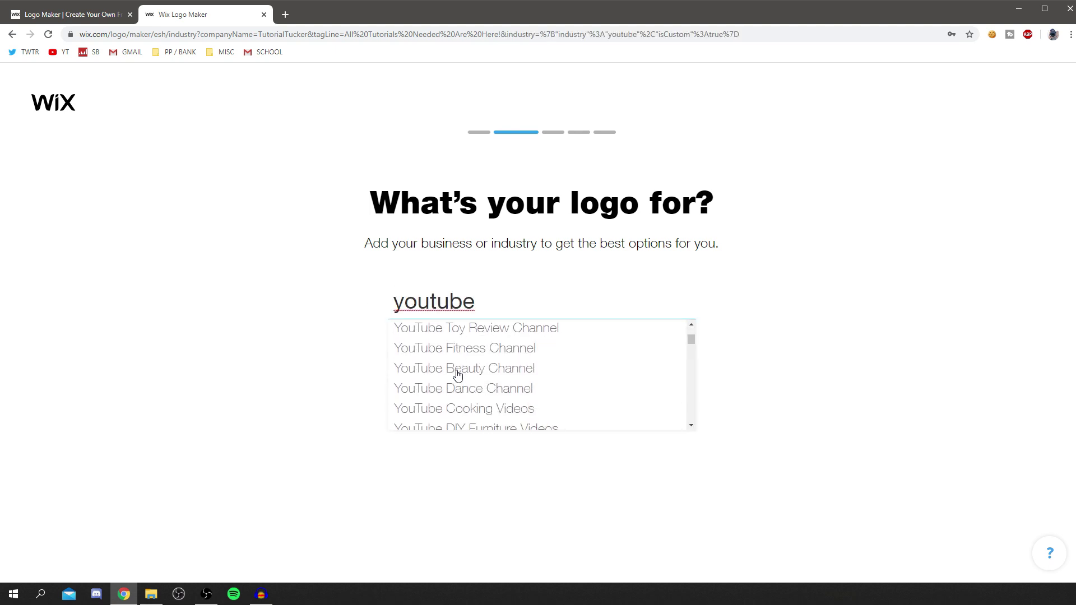
{"action": "scroll", "coordinate": [458, 375], "scroll_direction": "up", "scroll_amount": 6}
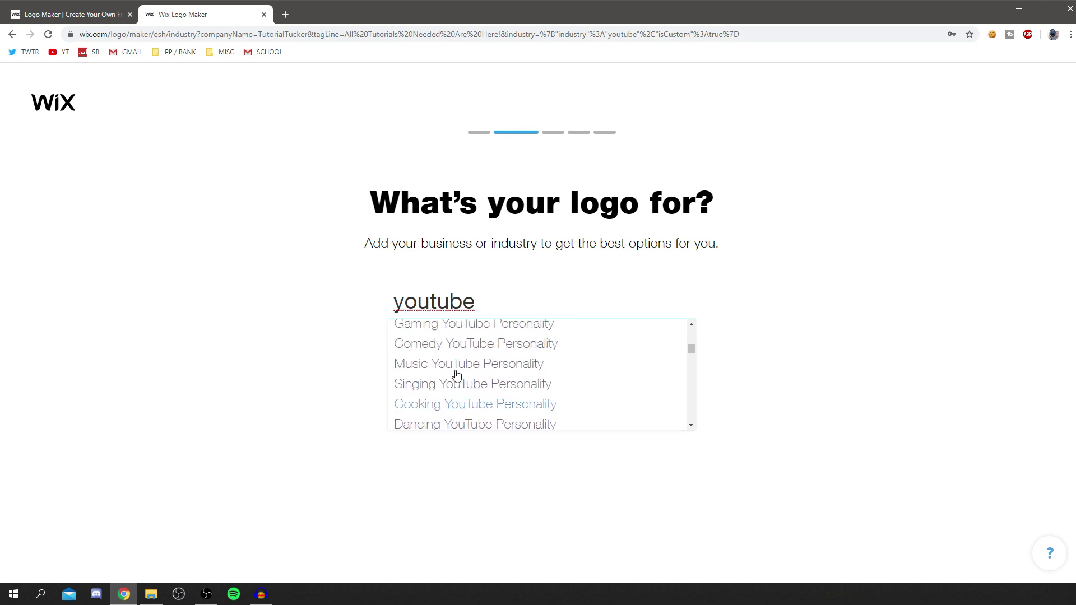
{"action": "scroll", "coordinate": [447, 401], "scroll_direction": "down", "scroll_amount": 1}
{"action": "scroll", "coordinate": [452, 387], "scroll_direction": "up", "scroll_amount": 1}
{"action": "scroll", "coordinate": [449, 375], "scroll_direction": "down", "scroll_amount": 1}
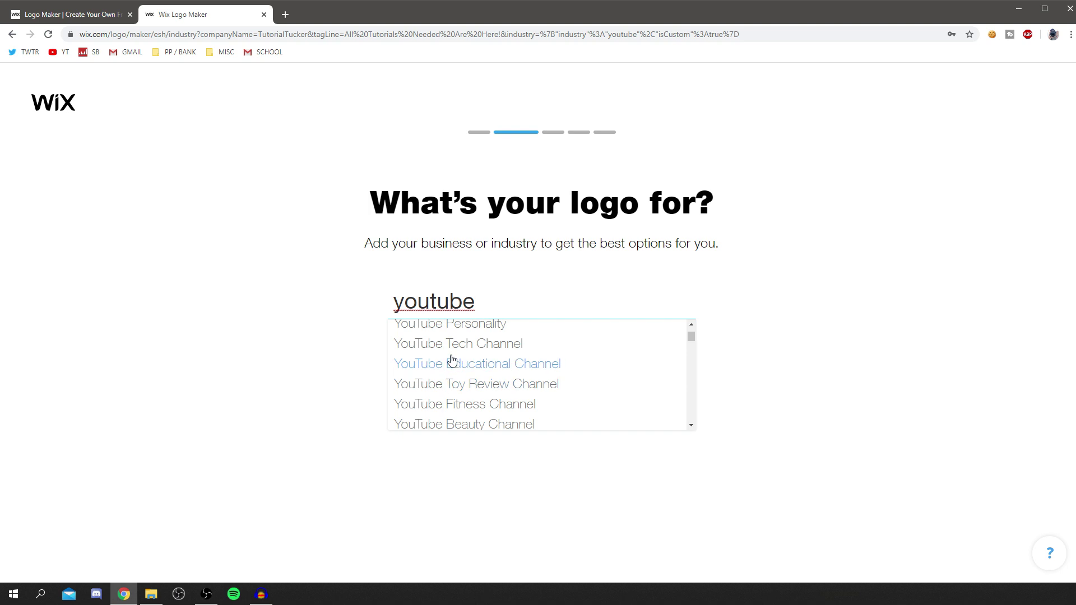
{"action": "scroll", "coordinate": [456, 355], "scroll_direction": "down", "scroll_amount": 2}
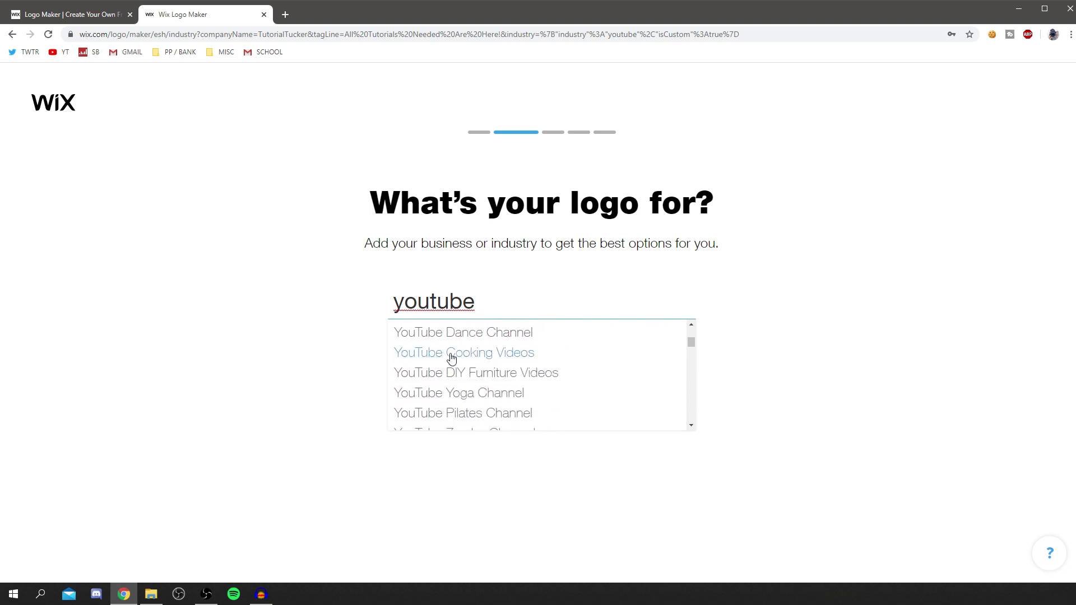
{"action": "scroll", "coordinate": [488, 370], "scroll_direction": "down", "scroll_amount": 3}
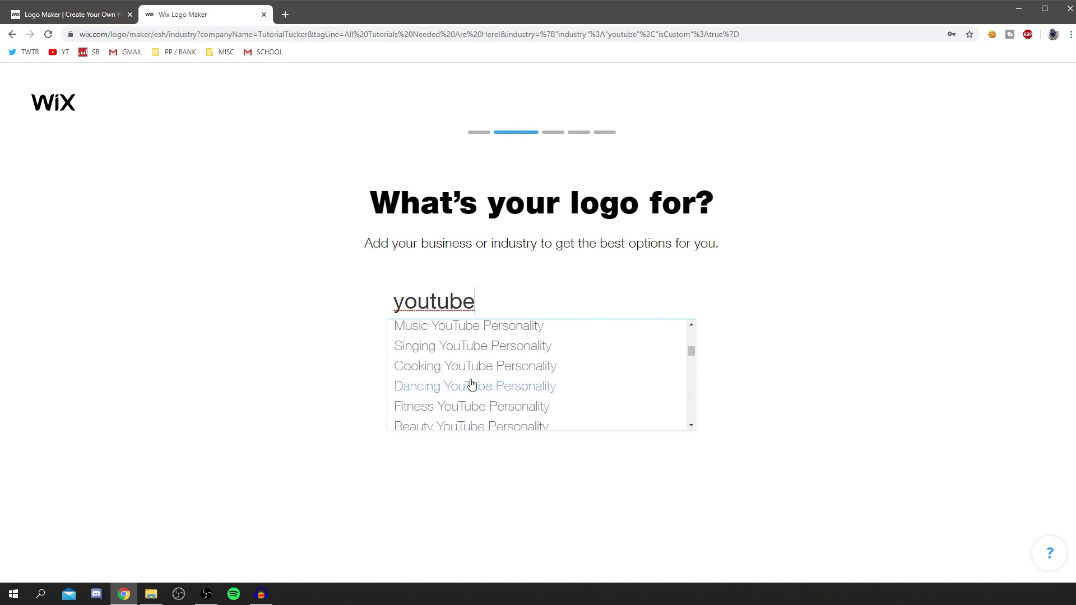
{"action": "scroll", "coordinate": [490, 394], "scroll_direction": "down", "scroll_amount": 5}
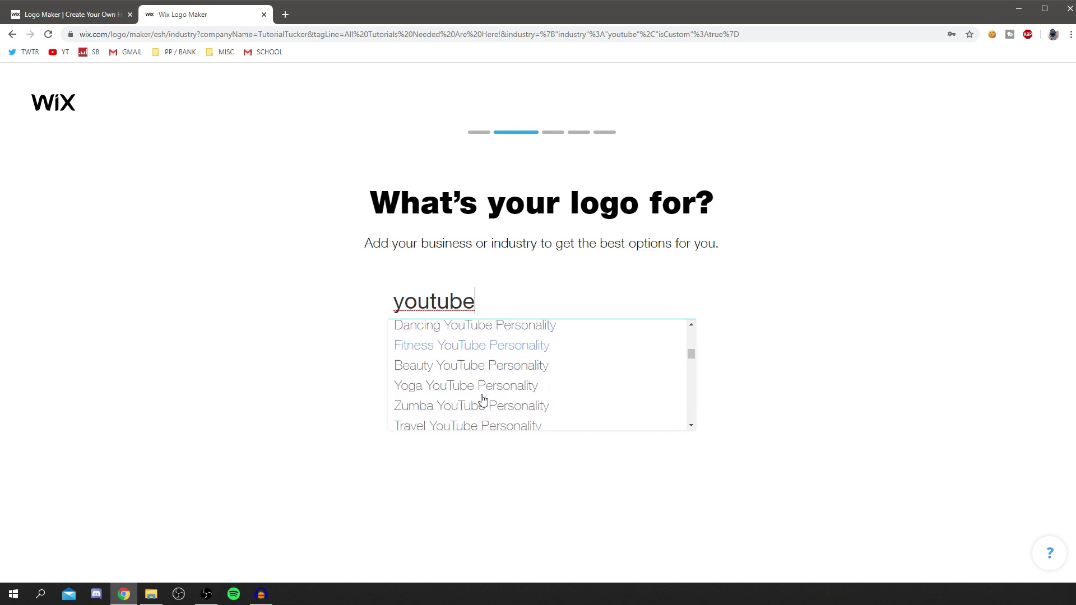
{"action": "scroll", "coordinate": [468, 402], "scroll_direction": "down", "scroll_amount": 1}
{"action": "scroll", "coordinate": [468, 402], "scroll_direction": "up", "scroll_amount": 2}
{"action": "scroll", "coordinate": [469, 403], "scroll_direction": "down", "scroll_amount": 1}
{"action": "scroll", "coordinate": [469, 403], "scroll_direction": "down", "scroll_amount": 6}
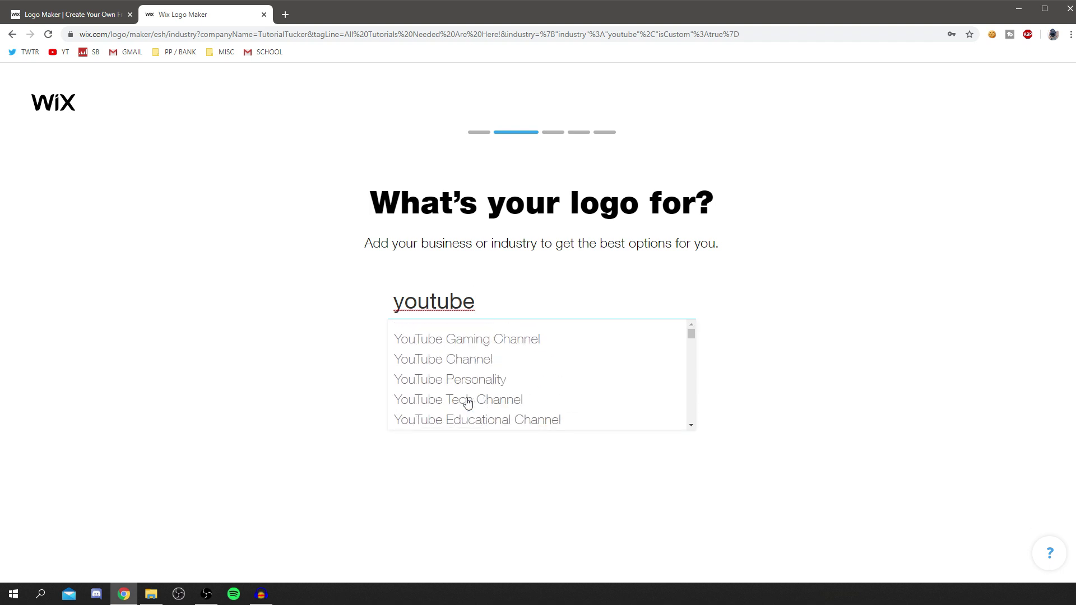
{"action": "left_click", "coordinate": [471, 404]}
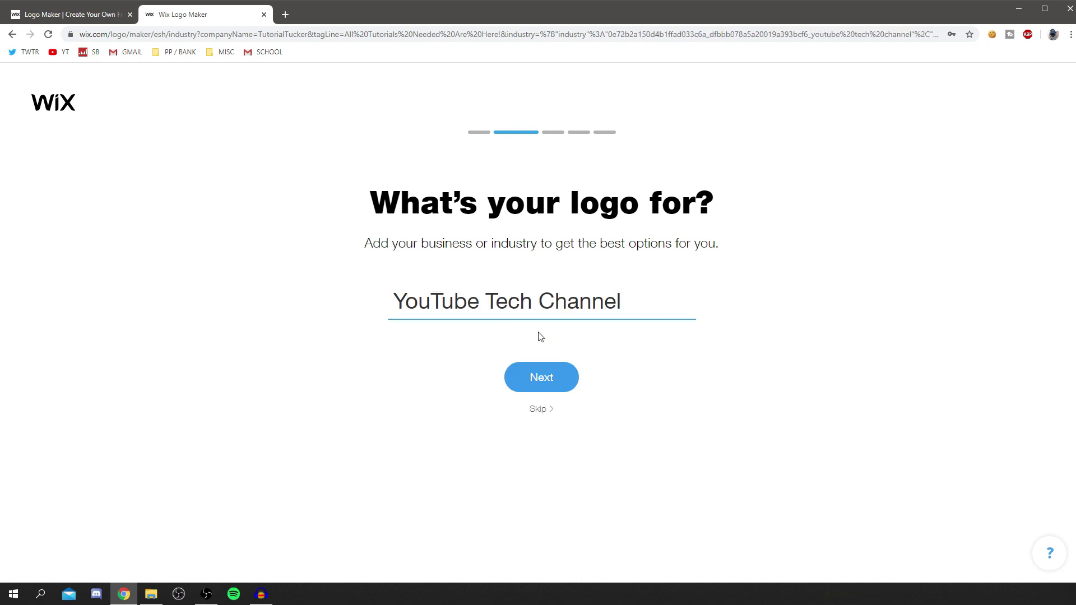
{"action": "left_click", "coordinate": [547, 382]}
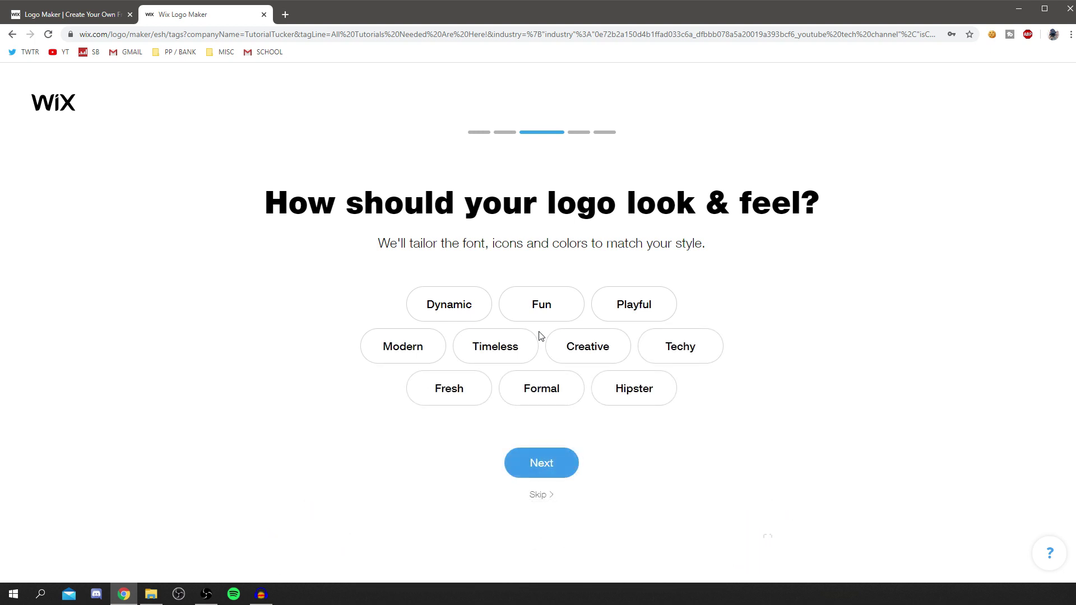
Select the Dynamic, Creative, Techy, Modern, Fresh and Formal styles for the logo and continue
{"action": "left_click", "coordinate": [422, 312]}
{"action": "left_click", "coordinate": [592, 340]}
{"action": "left_click", "coordinate": [690, 350]}
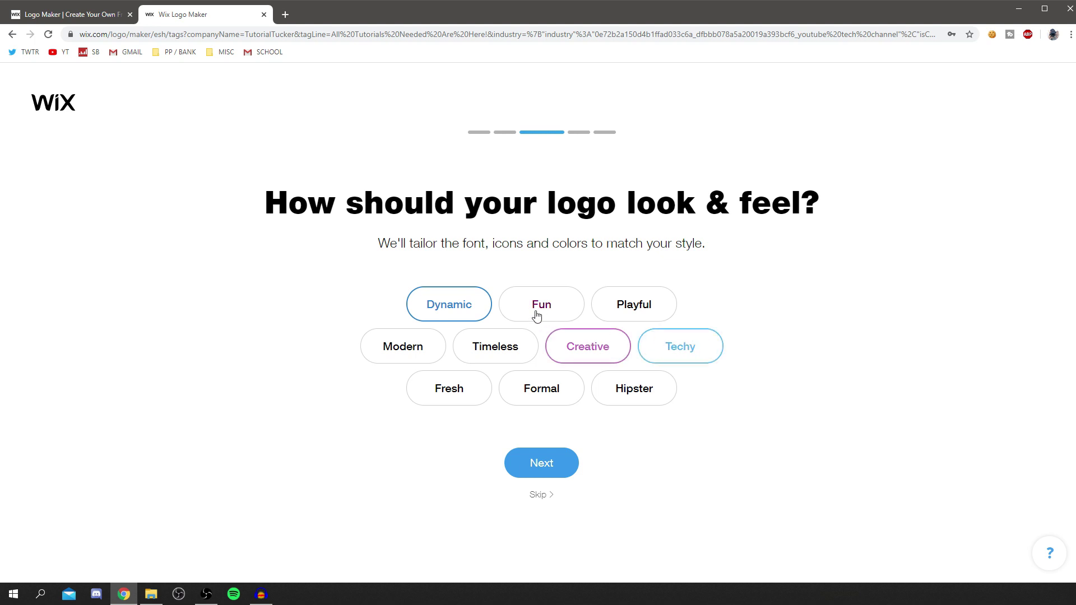
{"action": "left_click", "coordinate": [396, 356]}
{"action": "left_click", "coordinate": [468, 396]}
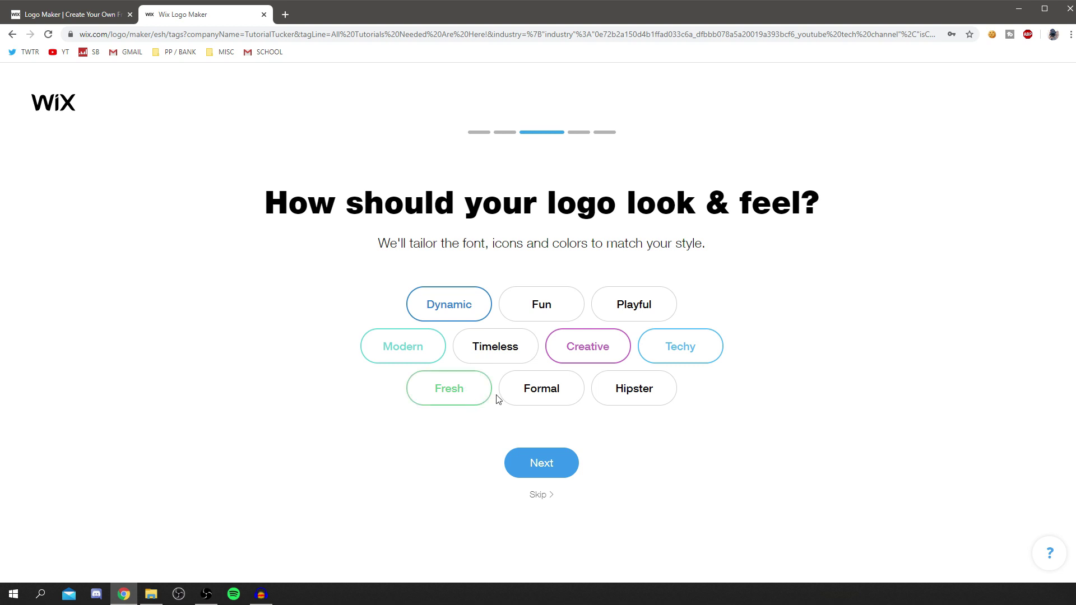
{"action": "left_click", "coordinate": [527, 400]}
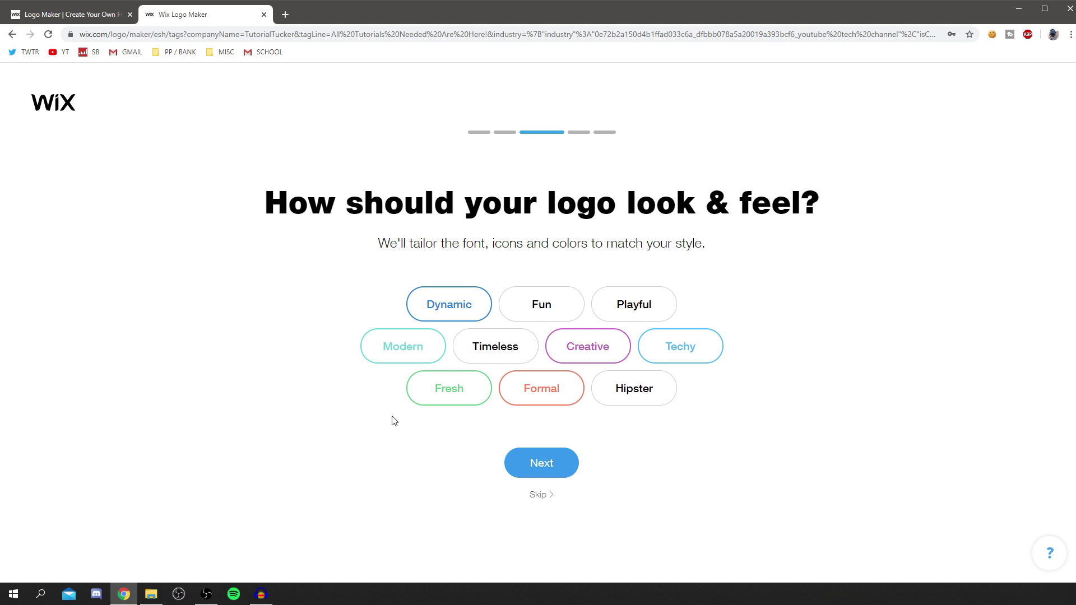
{"action": "left_click", "coordinate": [535, 462]}
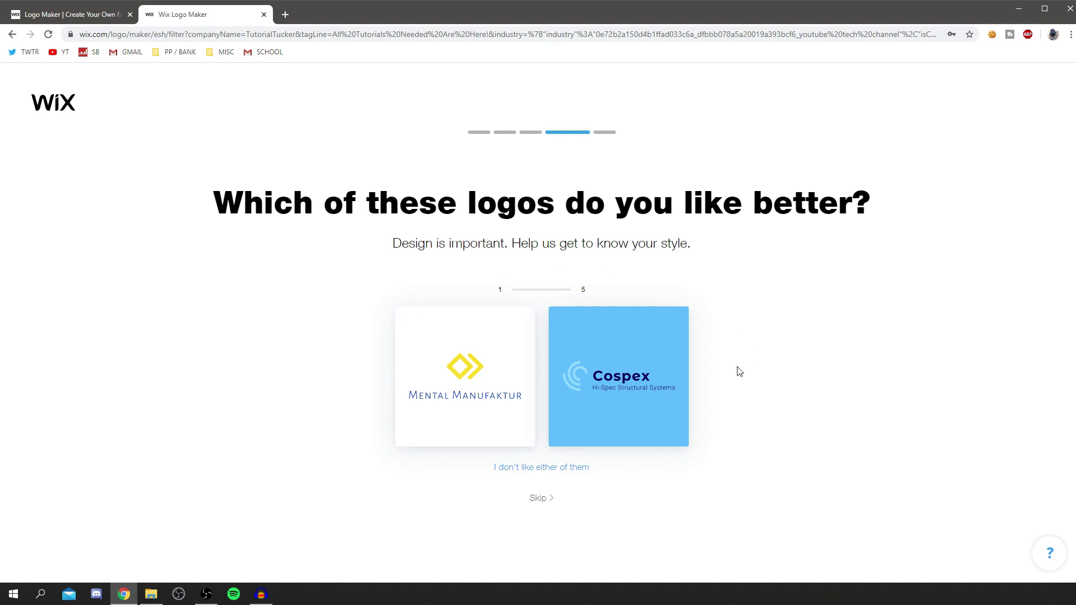
Pick the preferred logo in each of the five pairs: Cospex, Sunland Home Services, Mjuicery, ACID and The Corner
{"action": "left_click", "coordinate": [627, 398]}
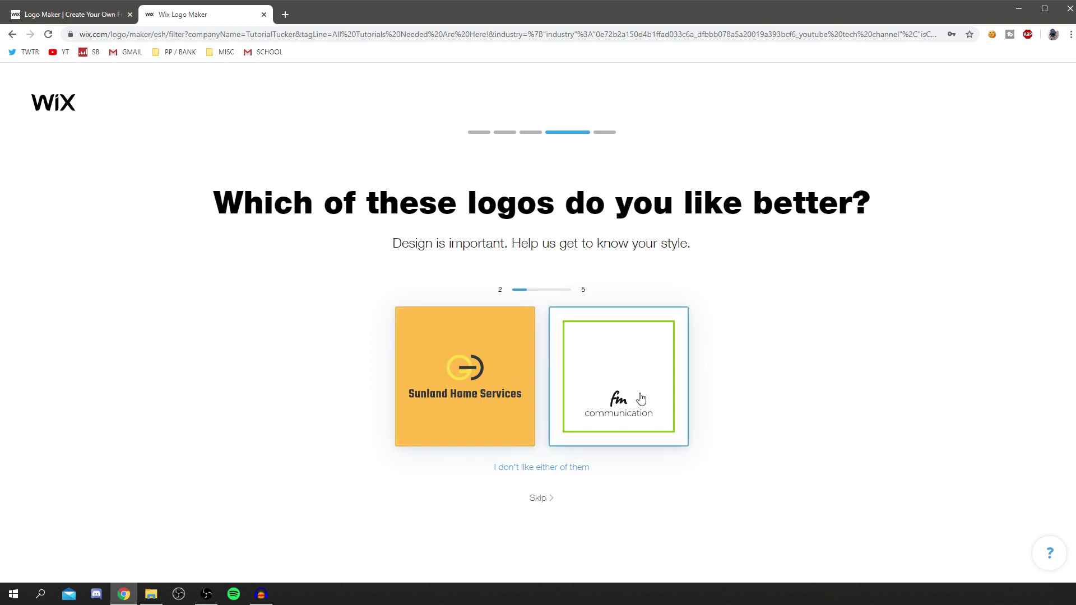
{"action": "left_click", "coordinate": [469, 395]}
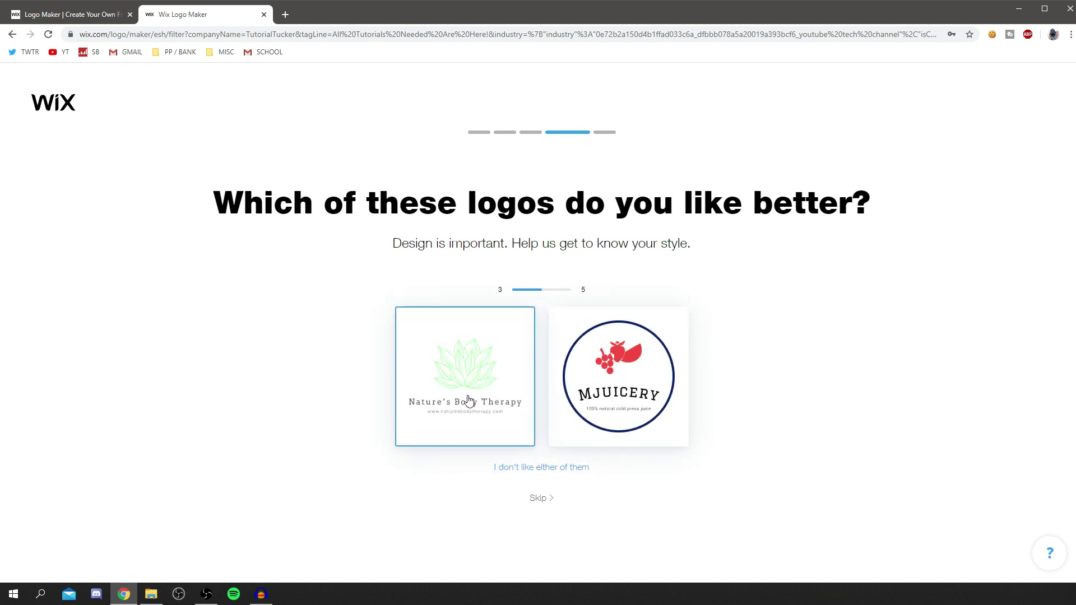
{"action": "left_click", "coordinate": [614, 374]}
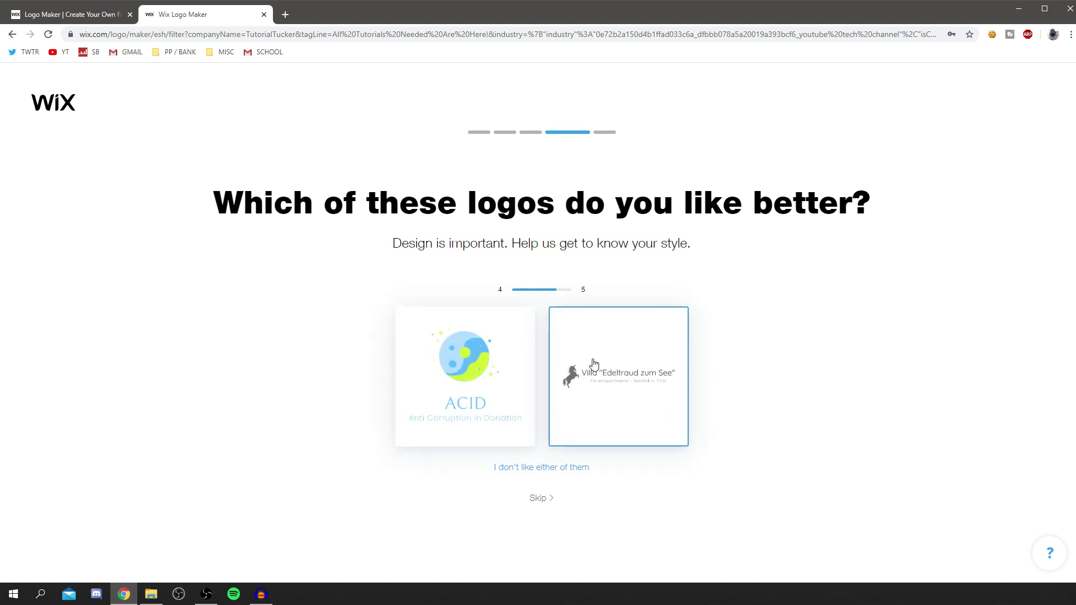
{"action": "left_click", "coordinate": [497, 377]}
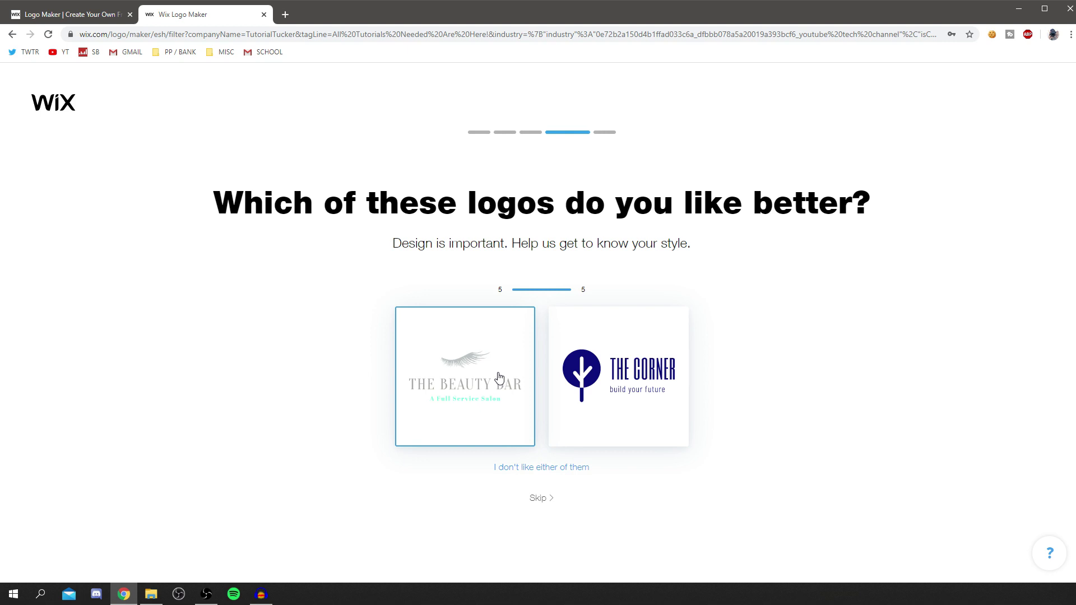
{"action": "left_click", "coordinate": [625, 388]}
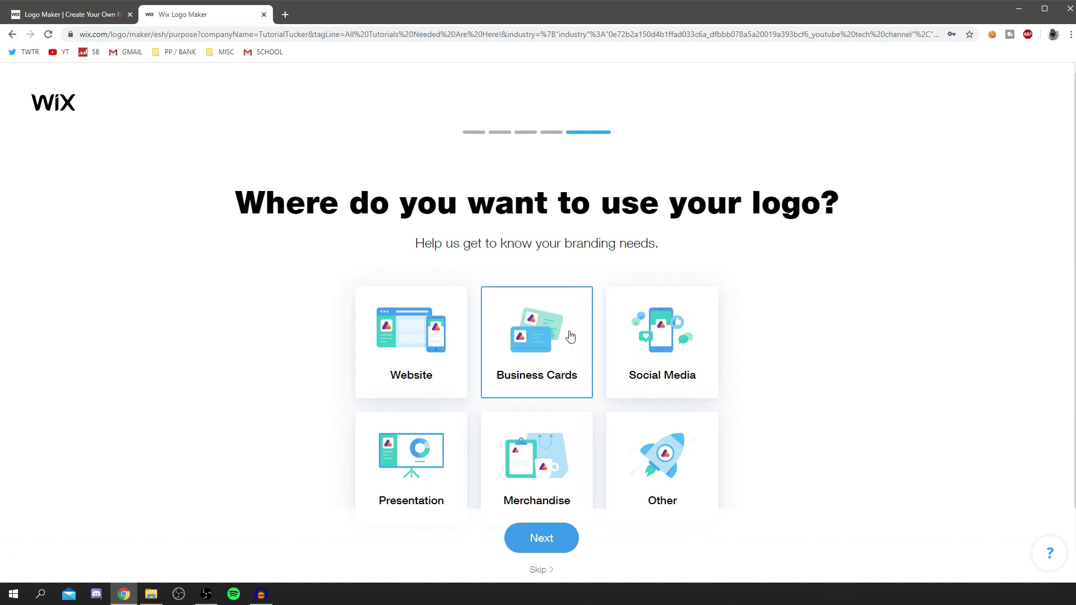
Choose Social Media as the place where the logo is used and continue to the suggested designs
{"action": "left_click", "coordinate": [669, 349]}
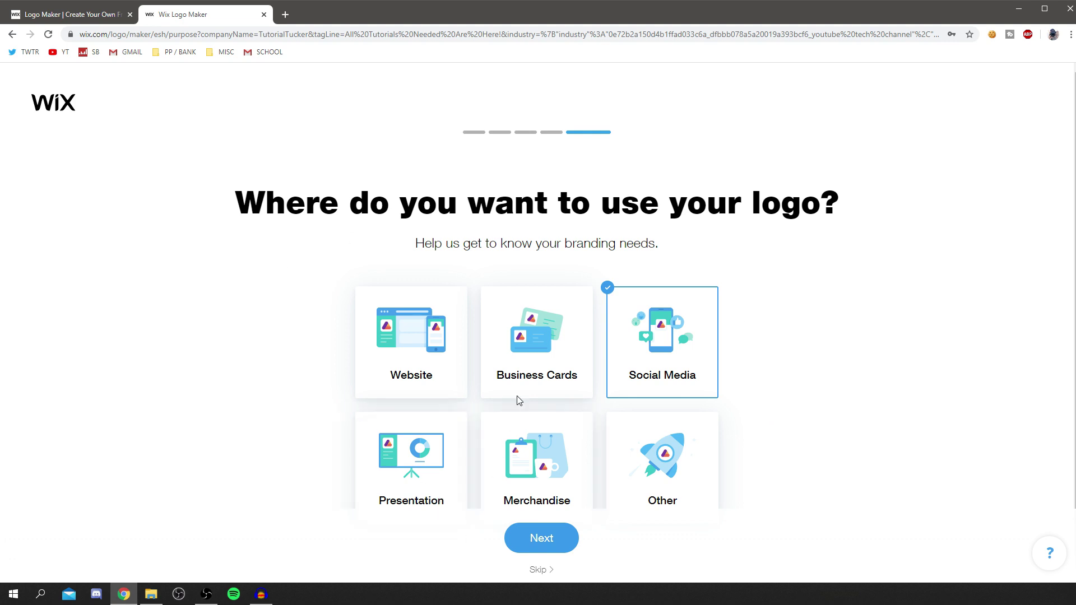
{"action": "left_click", "coordinate": [563, 538]}
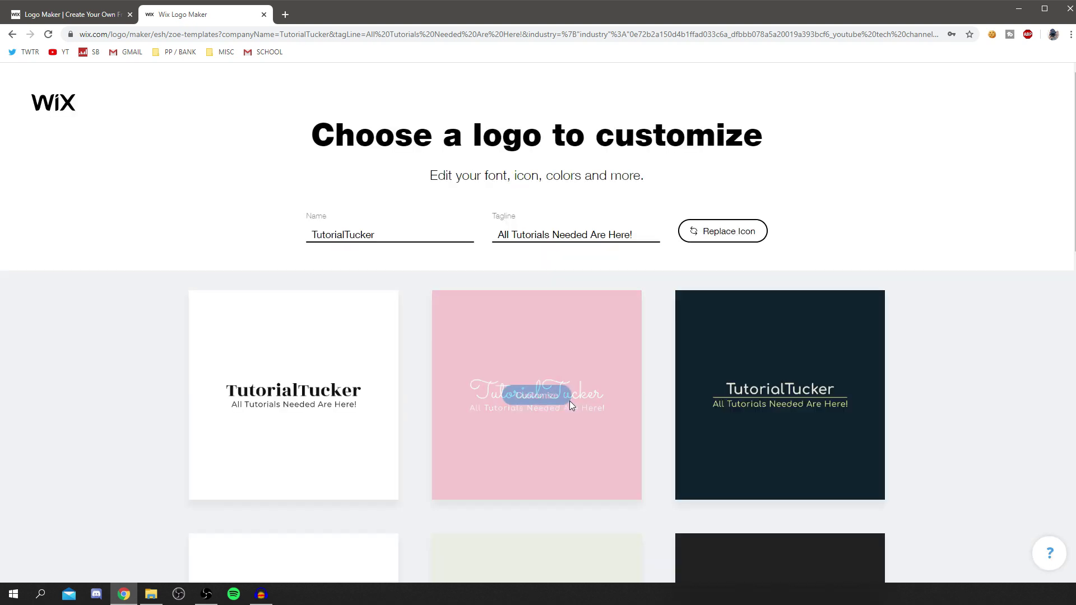
Look through the suggested TutorialTucker logo designs, loading more of them, and return to the first ones
{"action": "scroll", "coordinate": [211, 196], "scroll_direction": "down", "scroll_amount": 5}
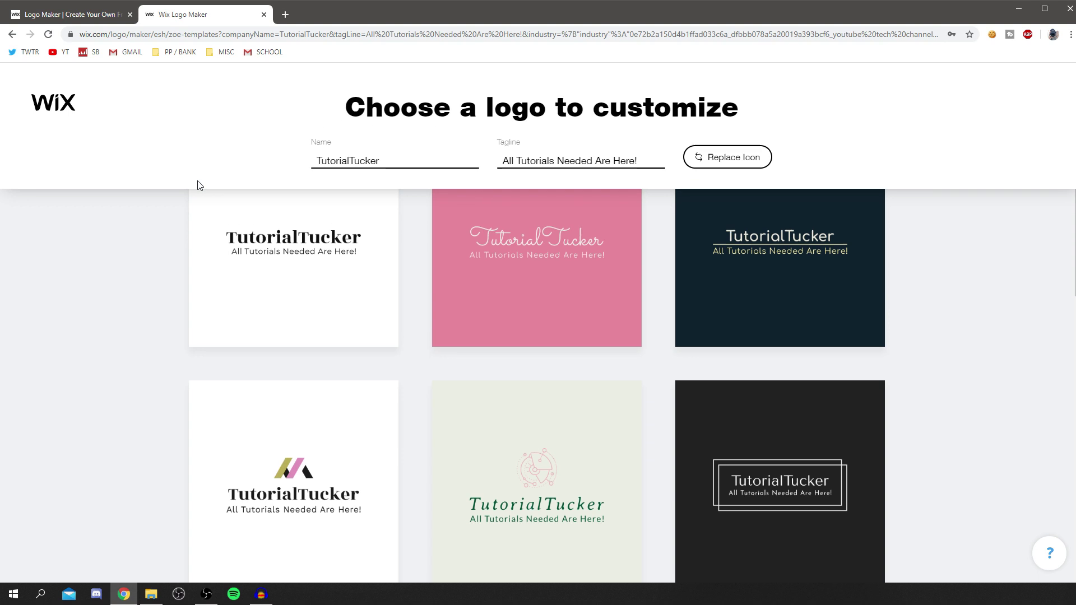
{"action": "scroll", "coordinate": [188, 209], "scroll_direction": "down", "scroll_amount": 4}
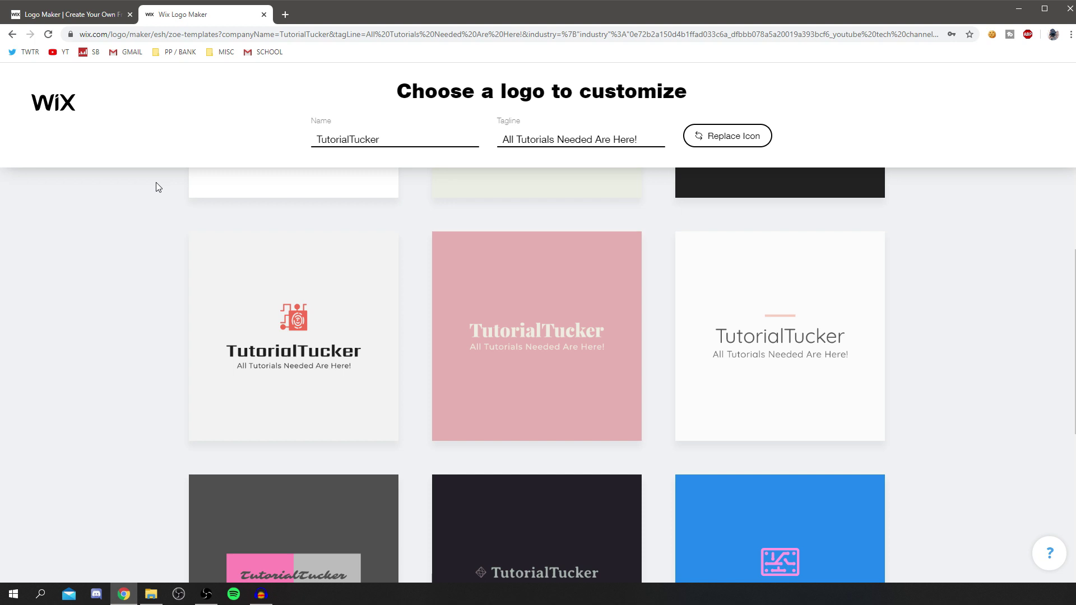
{"action": "scroll", "coordinate": [751, 414], "scroll_direction": "down", "scroll_amount": 6}
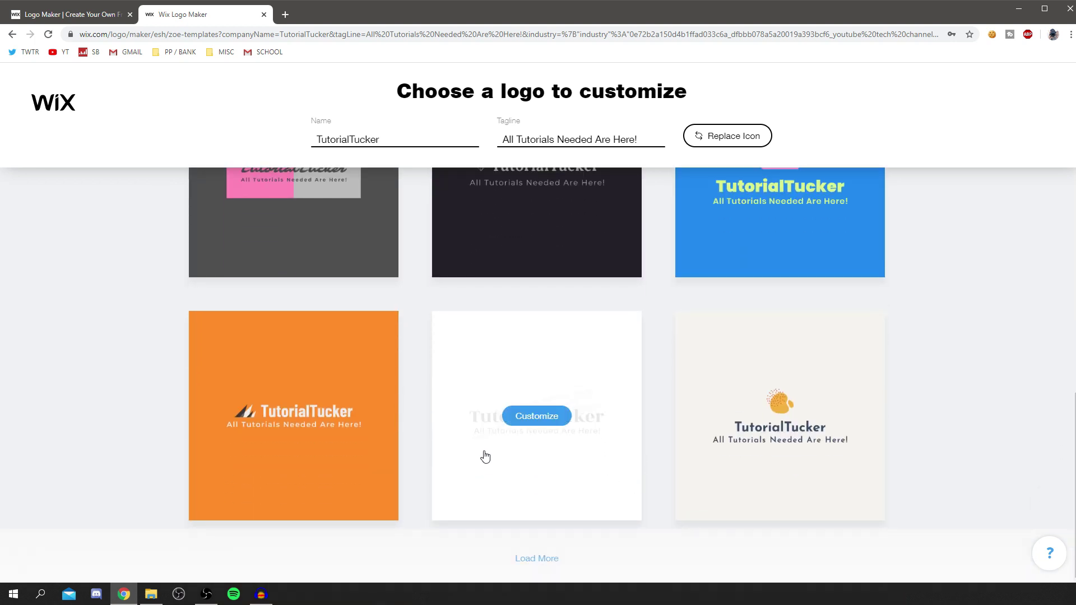
{"action": "left_click", "coordinate": [527, 559]}
{"action": "scroll", "coordinate": [473, 506], "scroll_direction": "down", "scroll_amount": 7}
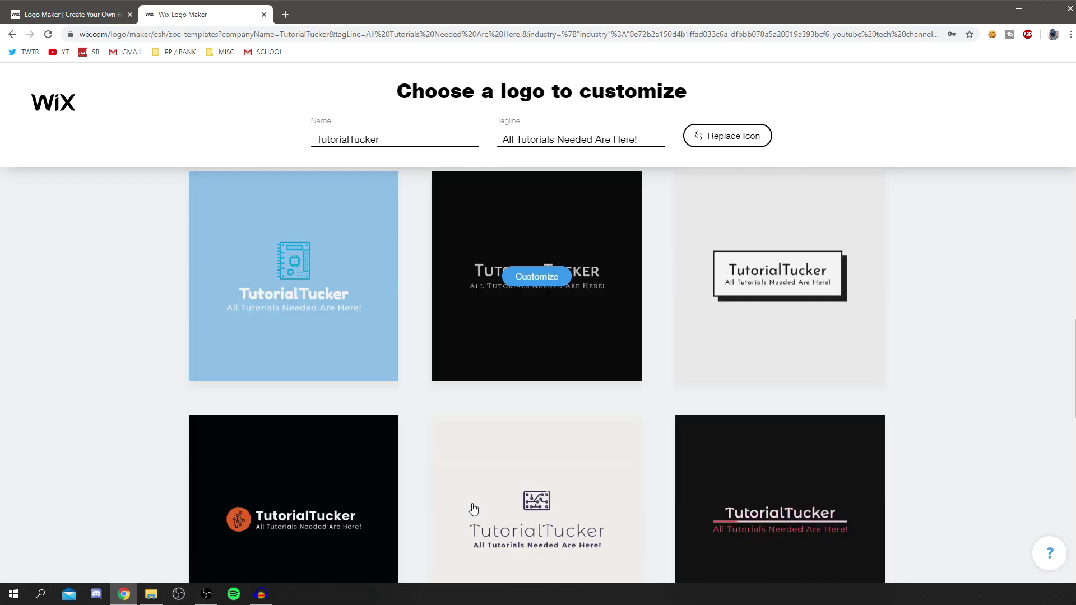
{"action": "scroll", "coordinate": [392, 448], "scroll_direction": "up", "scroll_amount": 10}
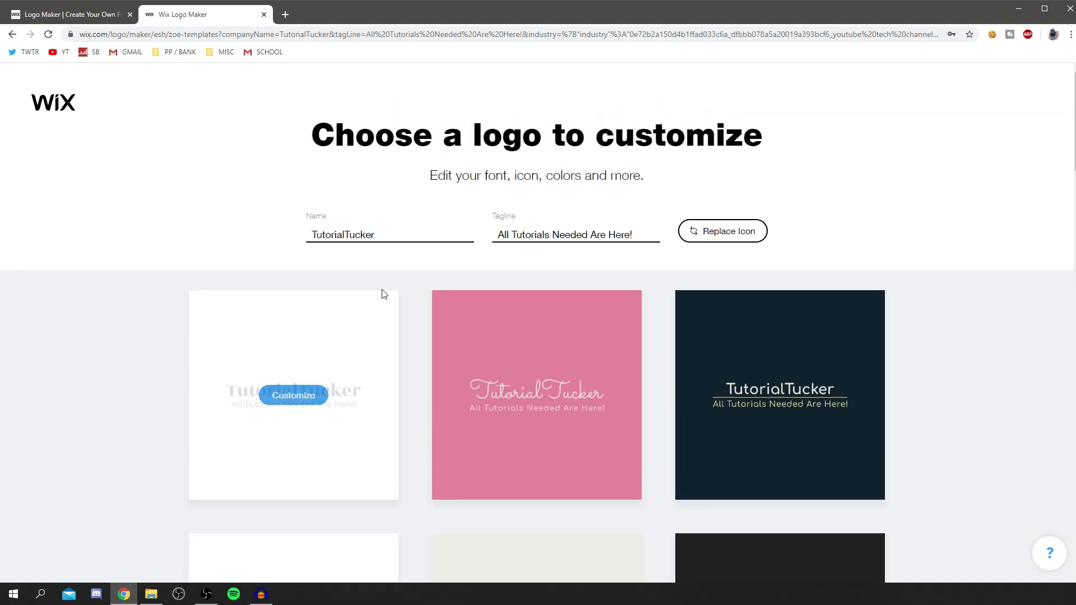
Find the suggested design with the planet icon on a light background and open it for customizing
{"action": "scroll", "coordinate": [583, 269], "scroll_direction": "down", "scroll_amount": 3}
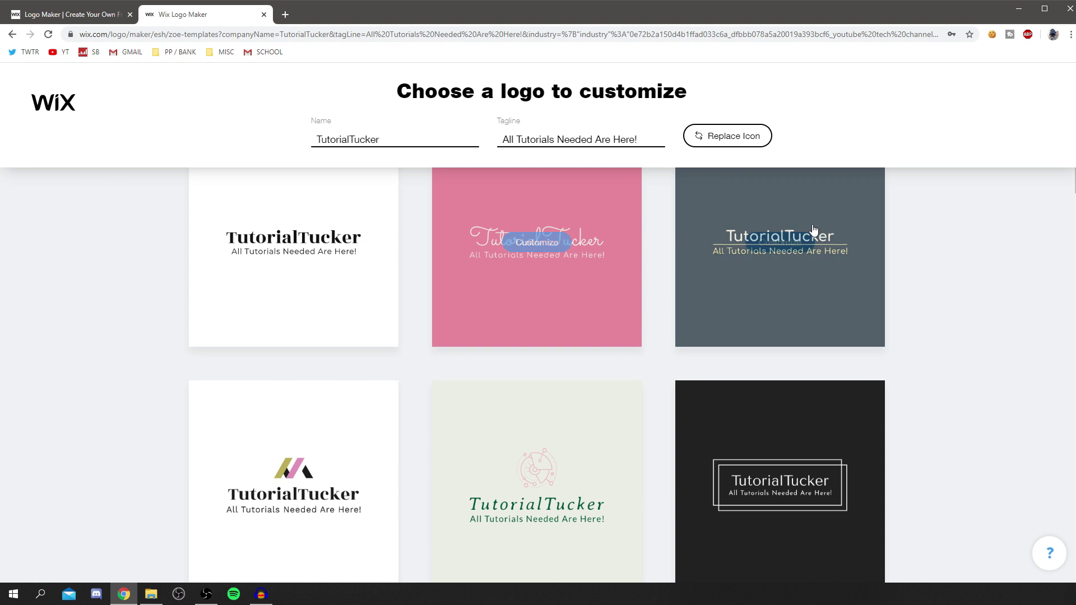
{"action": "scroll", "coordinate": [520, 360], "scroll_direction": "down", "scroll_amount": 11}
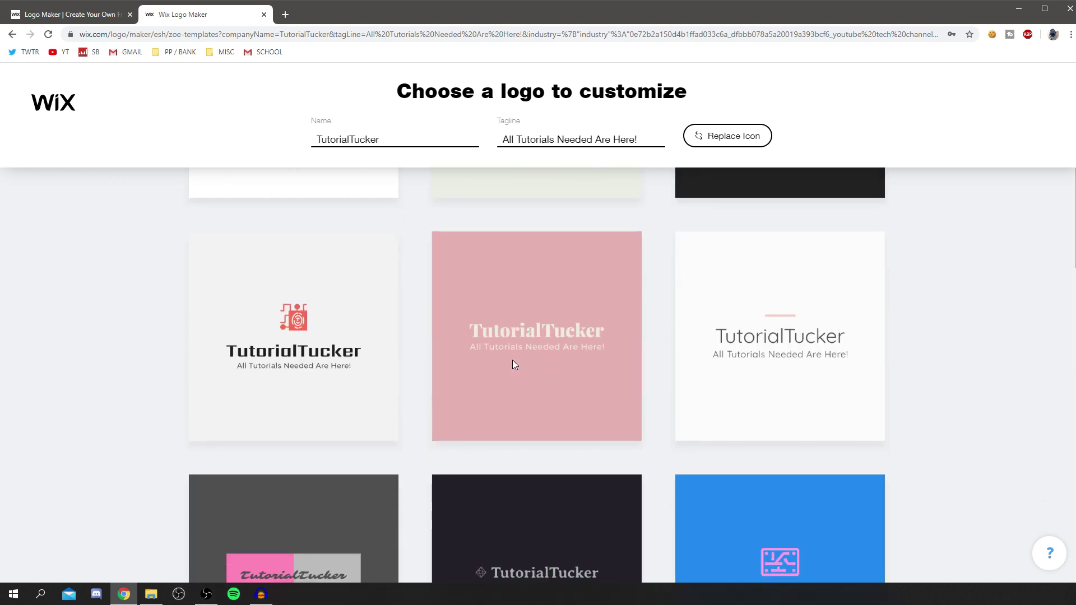
{"action": "scroll", "coordinate": [514, 366], "scroll_direction": "down", "scroll_amount": 11}
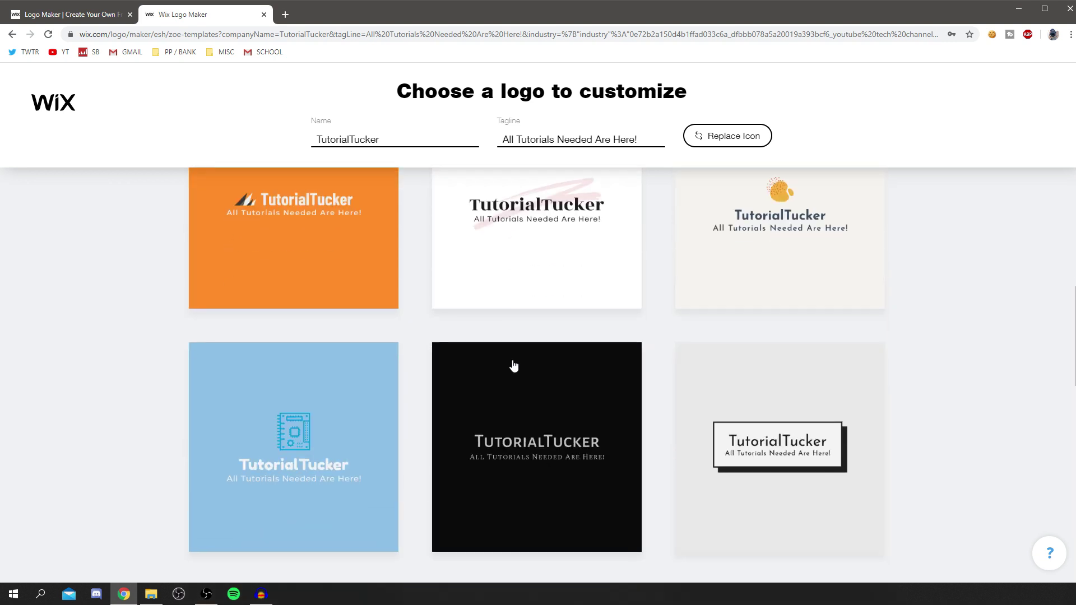
{"action": "scroll", "coordinate": [513, 366], "scroll_direction": "down", "scroll_amount": 9}
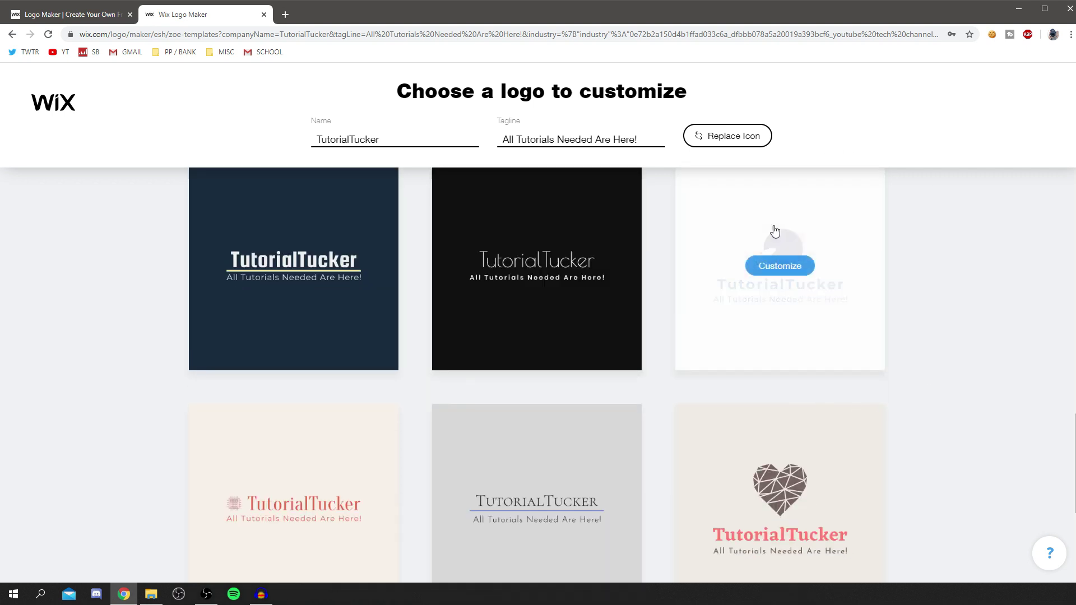
{"action": "scroll", "coordinate": [863, 342], "scroll_direction": "up", "scroll_amount": 2}
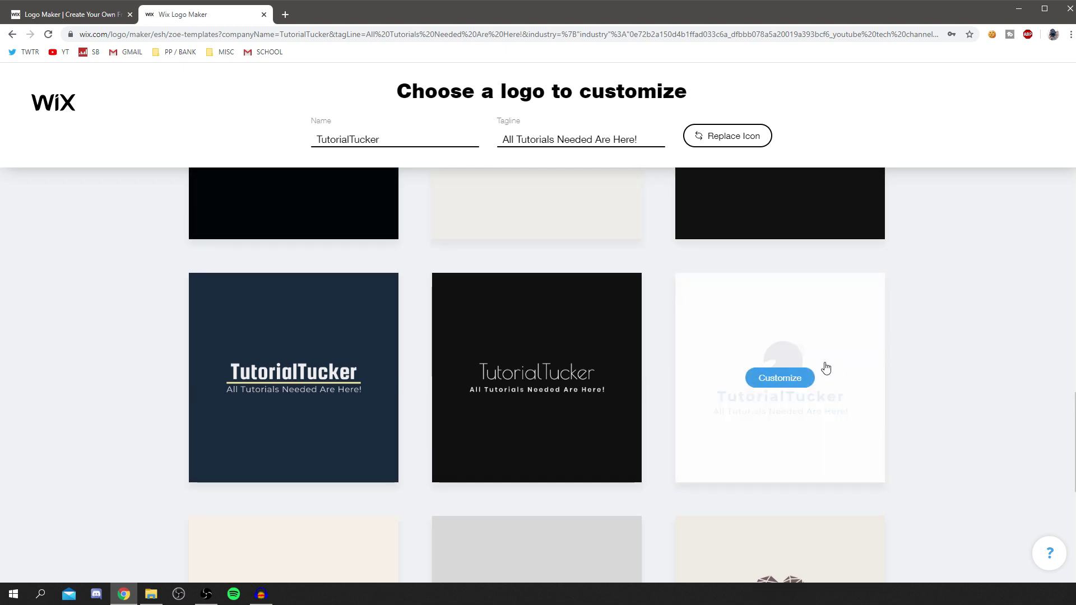
{"action": "left_click", "coordinate": [768, 384]}
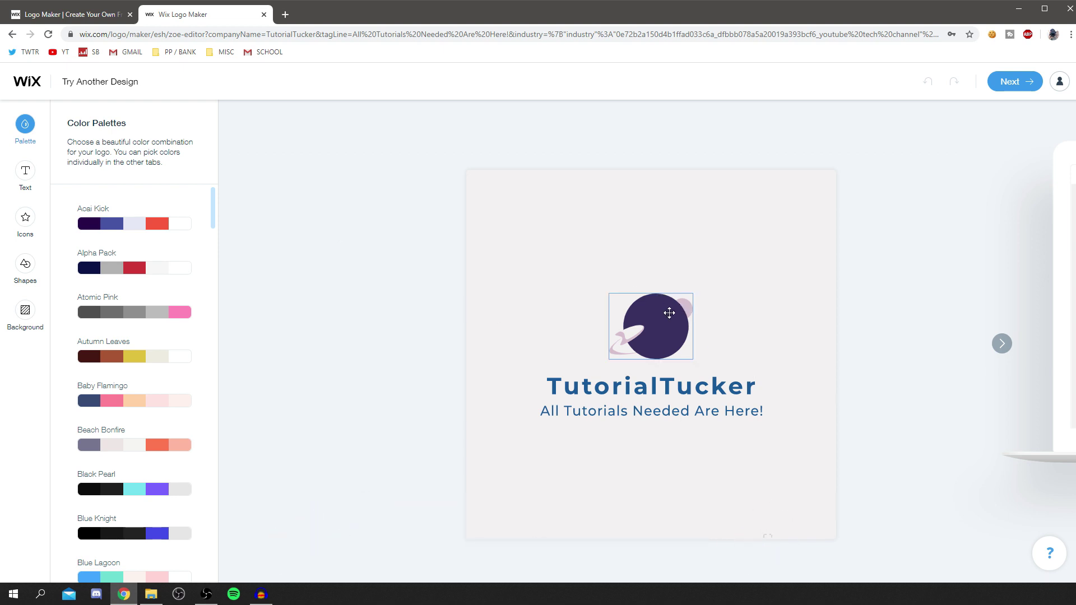
Enlarge the planet icon to about 333 px and move it up so it sits above the TutorialTucker name
{"action": "left_click", "coordinate": [669, 313]}
{"action": "scroll", "coordinate": [84, 347], "scroll_direction": "down", "scroll_amount": 1}
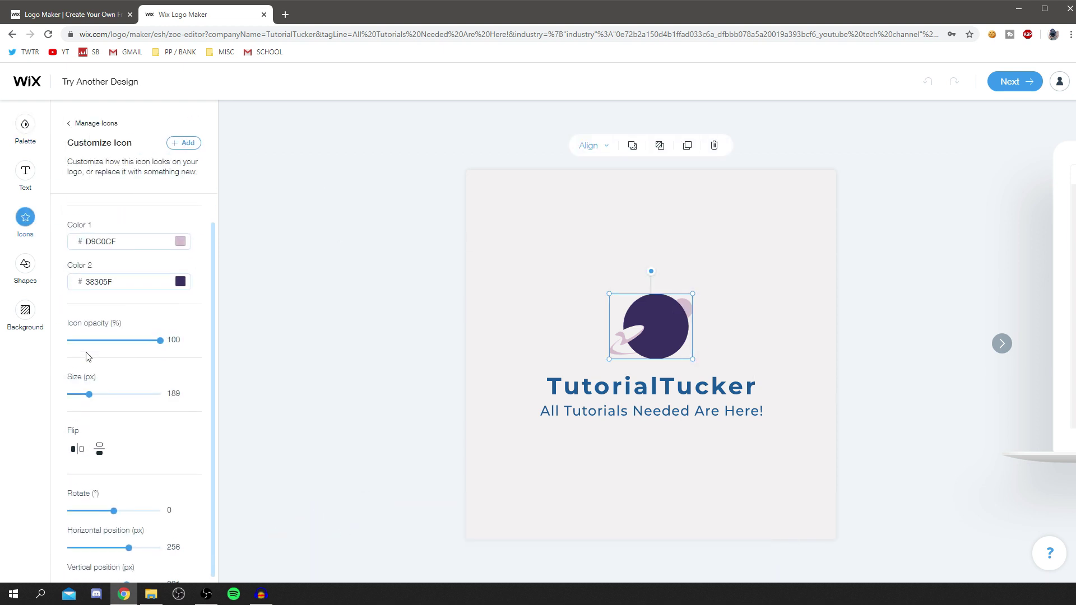
{"action": "scroll", "coordinate": [81, 370], "scroll_direction": "up", "scroll_amount": 1}
{"action": "left_click_drag", "start_coordinate": [88, 425], "coordinate": [106, 424]}
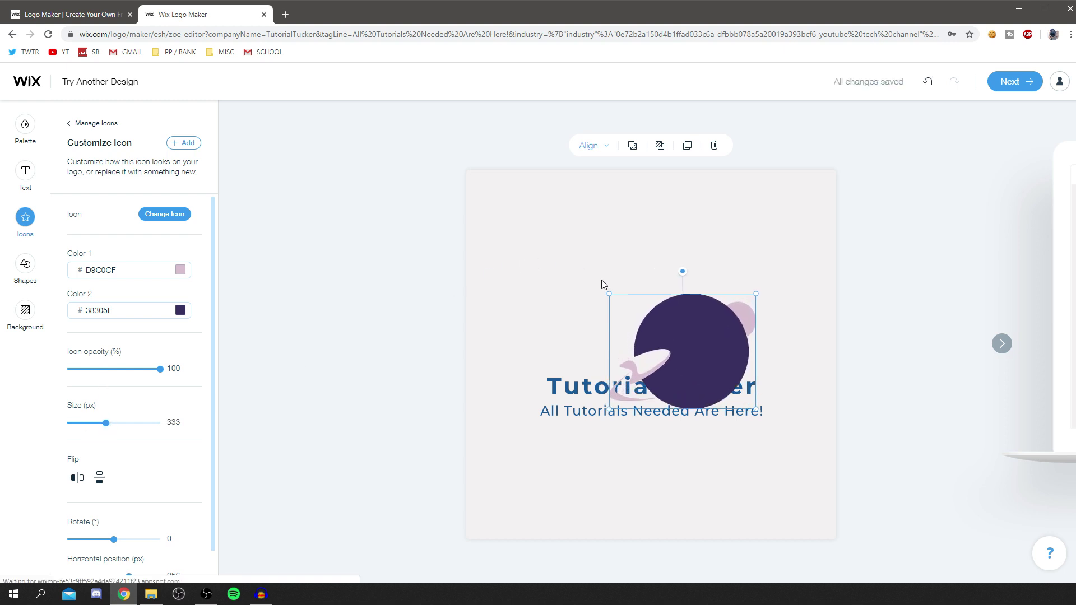
{"action": "left_click_drag", "start_coordinate": [678, 339], "coordinate": [657, 306]}
Delete the tagline text "All Tutorials Needed Are Here!" from the logo
{"action": "left_click", "coordinate": [578, 413]}
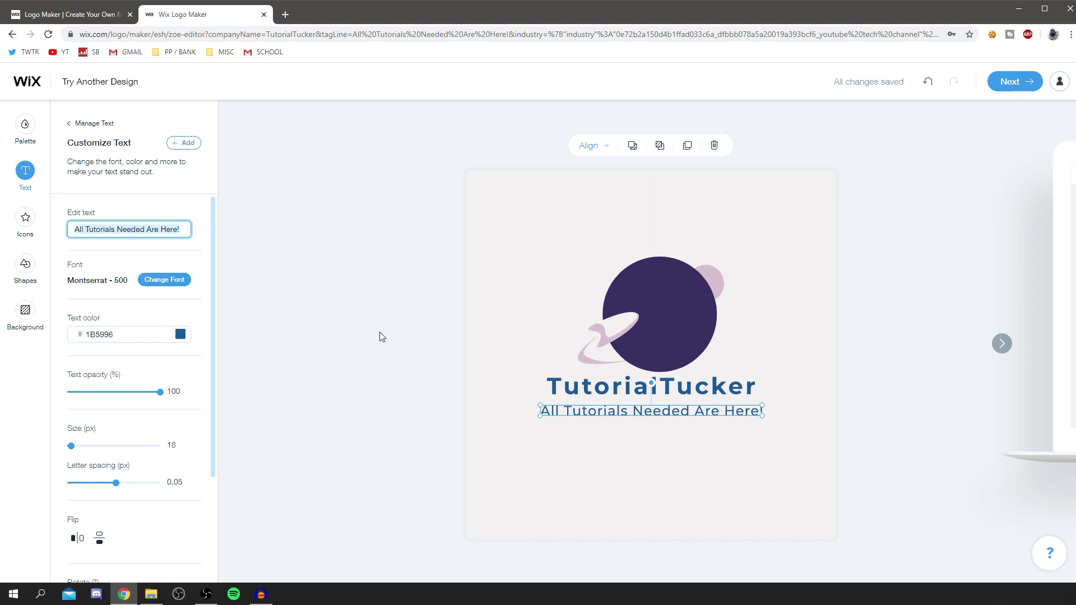
{"action": "type", "text": "i"}
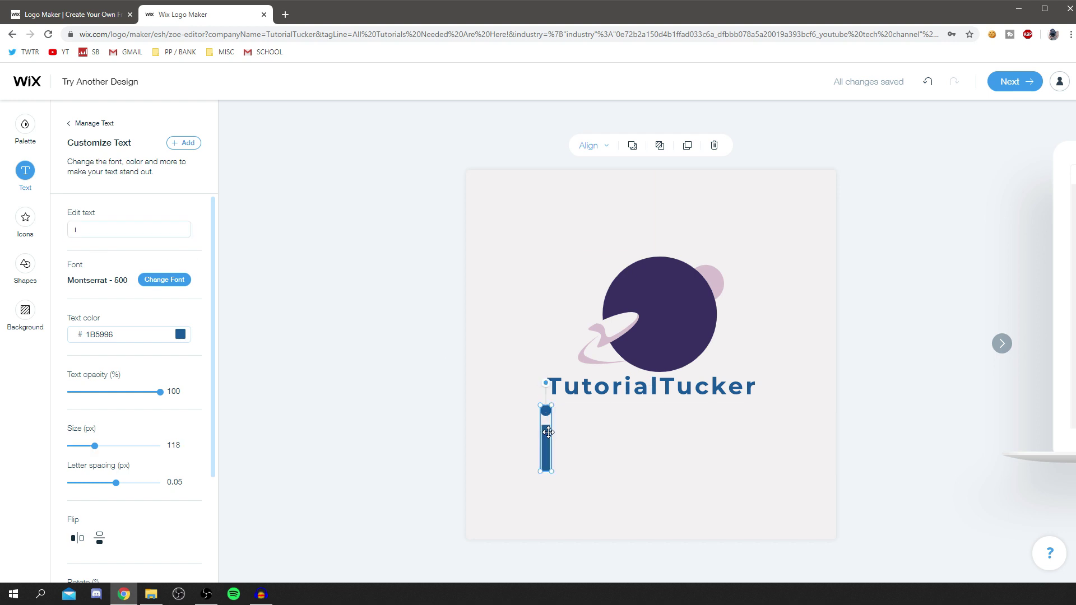
{"action": "key", "text": "Delete"}
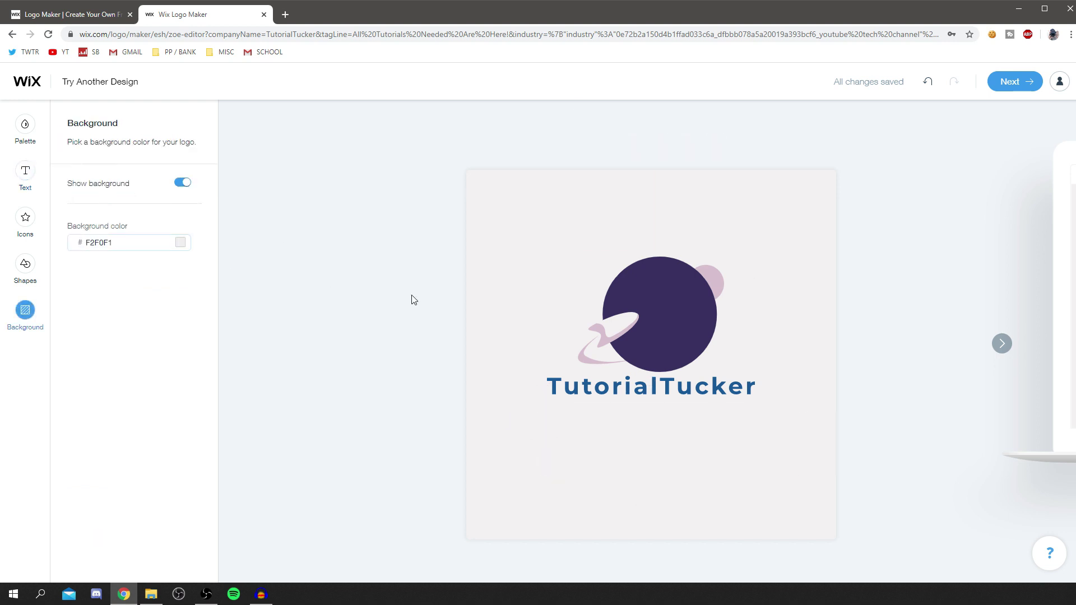
Enlarge the TutorialTucker text to about 51 px and center it below the planet icon
{"action": "left_click", "coordinate": [555, 386]}
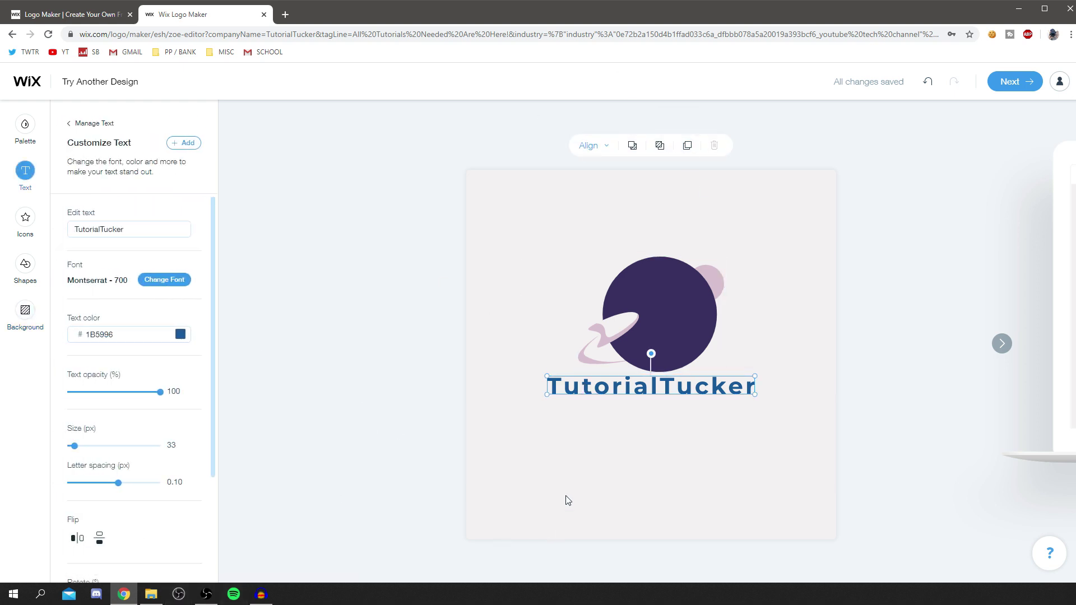
{"action": "left_click_drag", "start_coordinate": [546, 395], "coordinate": [484, 401]}
{"action": "left_click_drag", "start_coordinate": [757, 399], "coordinate": [780, 402]}
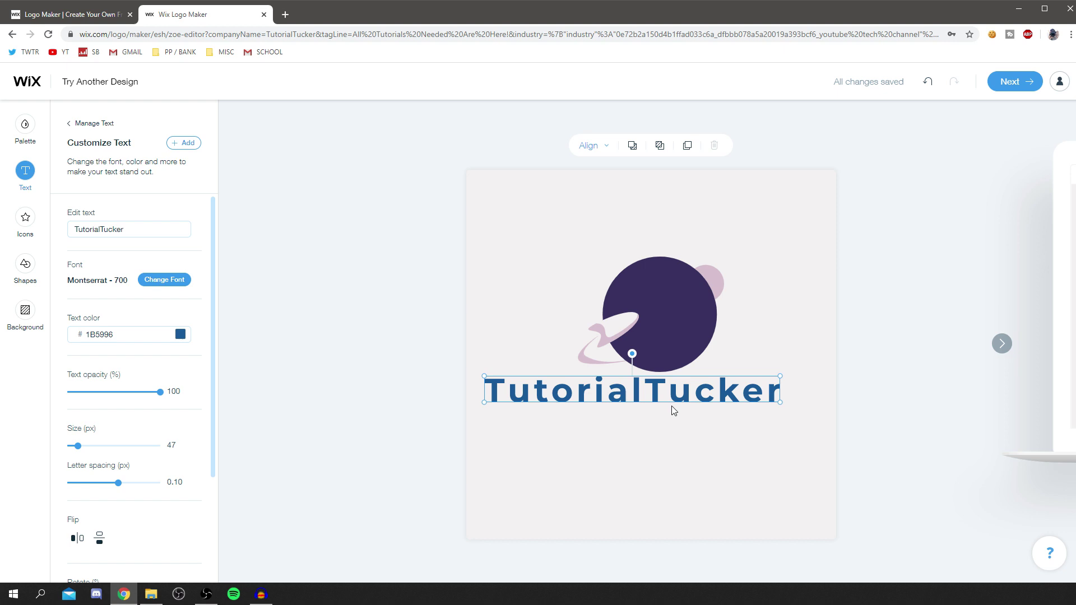
{"action": "double_click", "coordinate": [646, 397]}
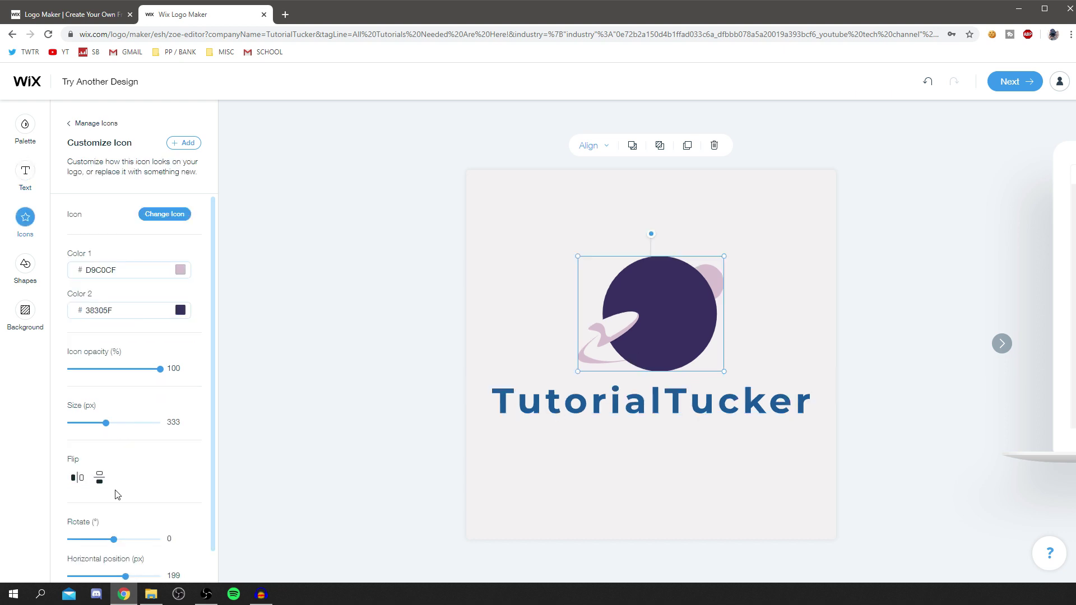
Flip the planet icon vertically and back, and mirror it horizontally instead
{"action": "left_click", "coordinate": [100, 481]}
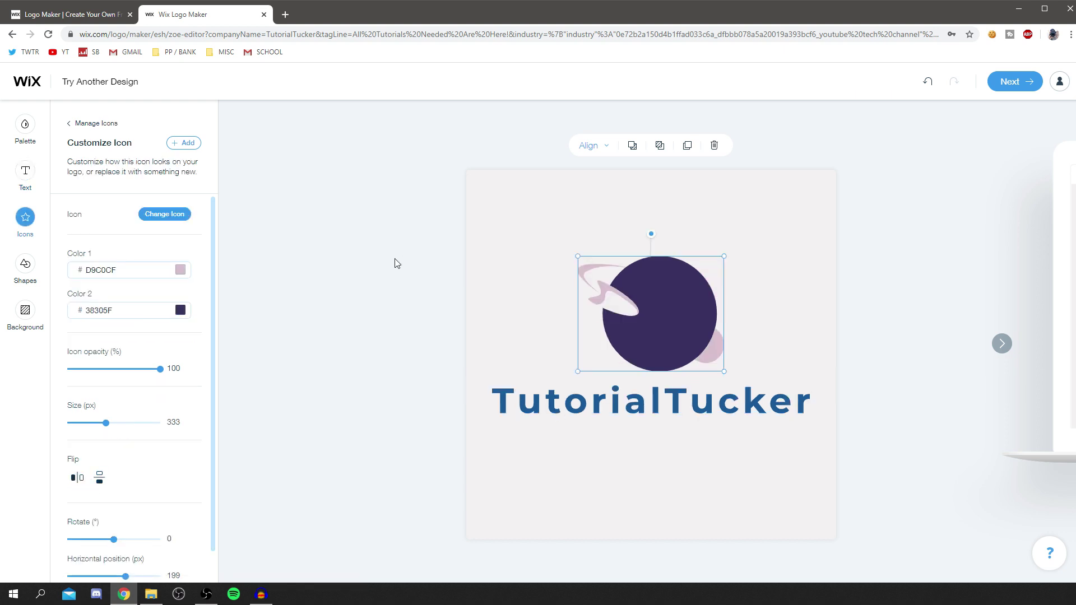
{"action": "left_click", "coordinate": [99, 478]}
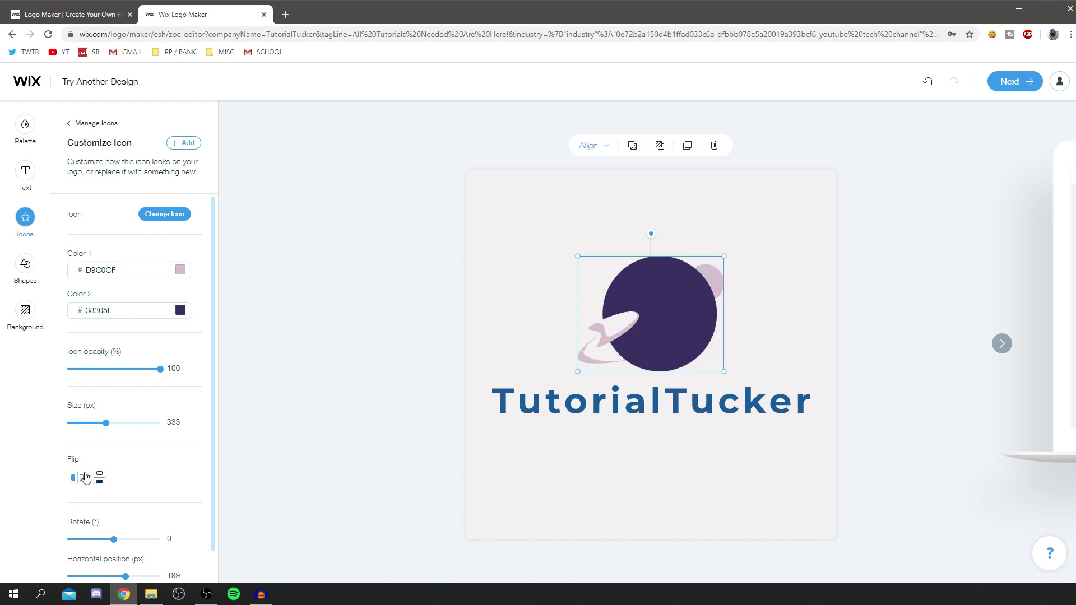
{"action": "left_click", "coordinate": [76, 478]}
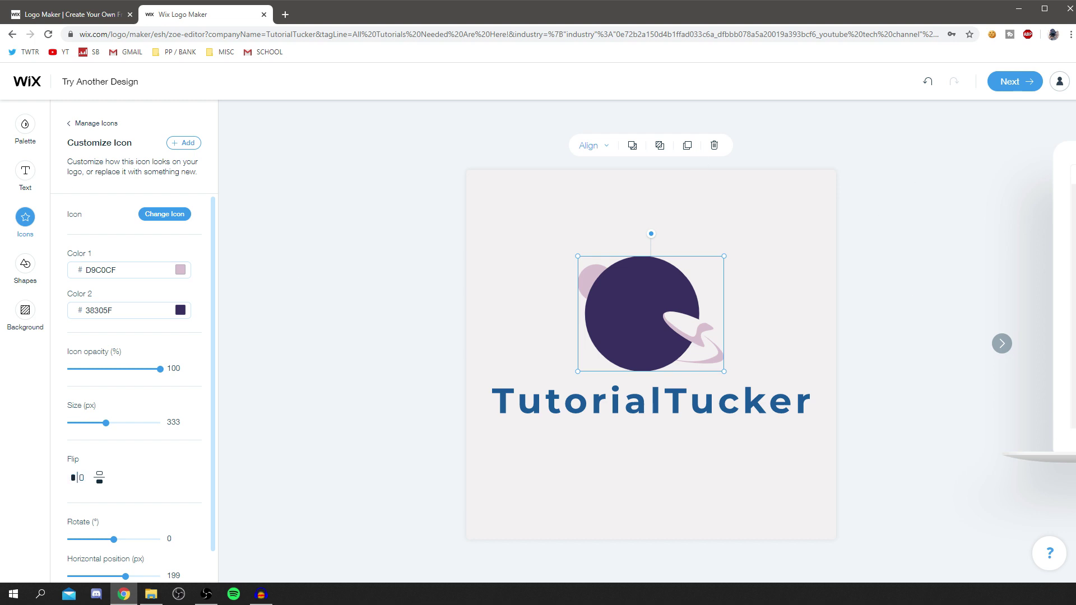
Rotate the planet icon, trying -22° before settling on 24°
{"action": "scroll", "coordinate": [77, 513], "scroll_direction": "down", "scroll_amount": 1}
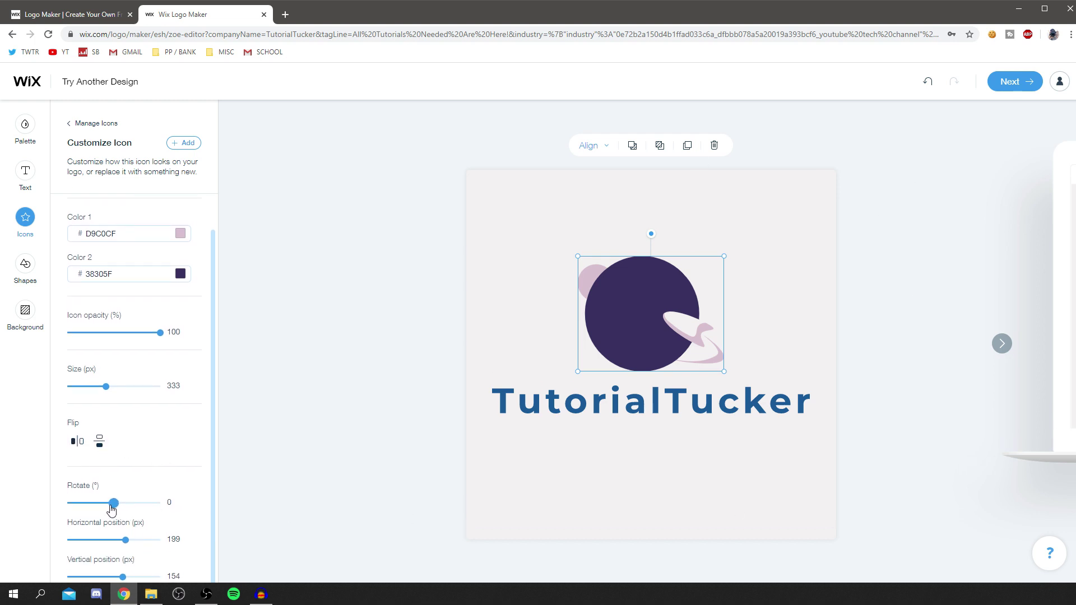
{"action": "left_click_drag", "start_coordinate": [113, 504], "coordinate": [108, 503]}
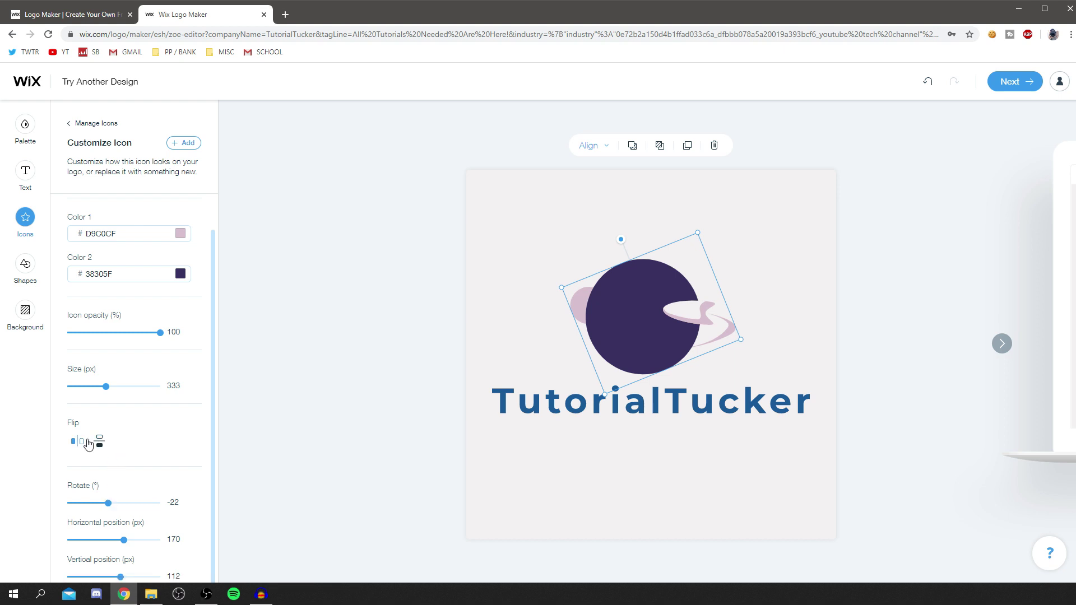
{"action": "mouse_move", "coordinate": [108, 503]}
{"action": "left_mouse_down"}
{"action": "mouse_move", "coordinate": [159, 504]}
{"action": "mouse_move", "coordinate": [109, 503]}
{"action": "mouse_move", "coordinate": [120, 502]}
{"action": "left_mouse_up"}
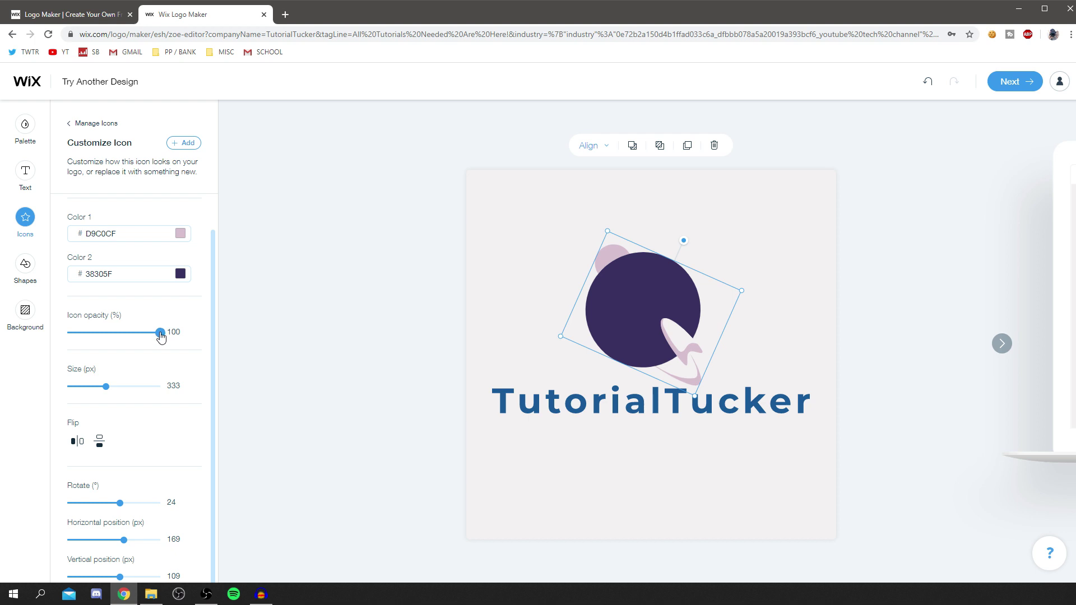
Try the planet icon at 53% opacity and restore it to 100%
{"action": "left_click_drag", "start_coordinate": [161, 336], "coordinate": [113, 337]}
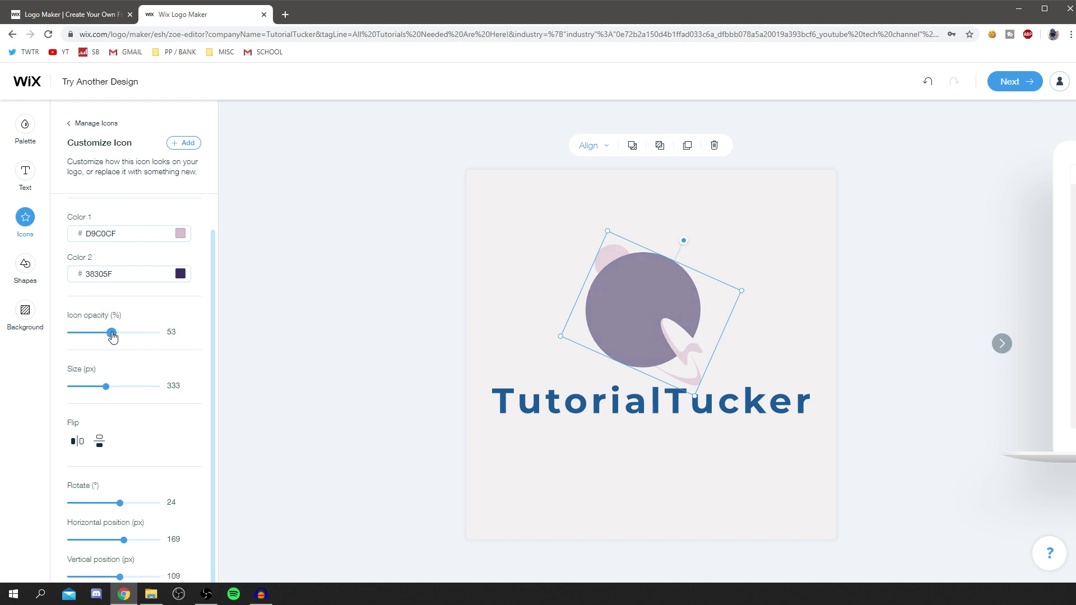
{"action": "left_click_drag", "start_coordinate": [113, 336], "coordinate": [430, 362]}
{"action": "left_click", "coordinate": [115, 333]}
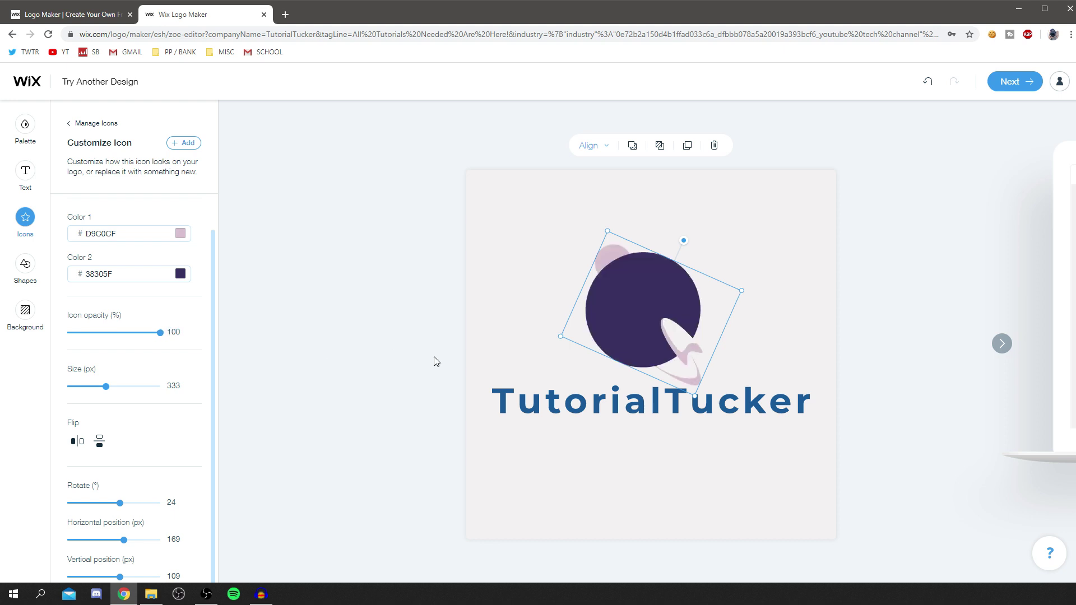
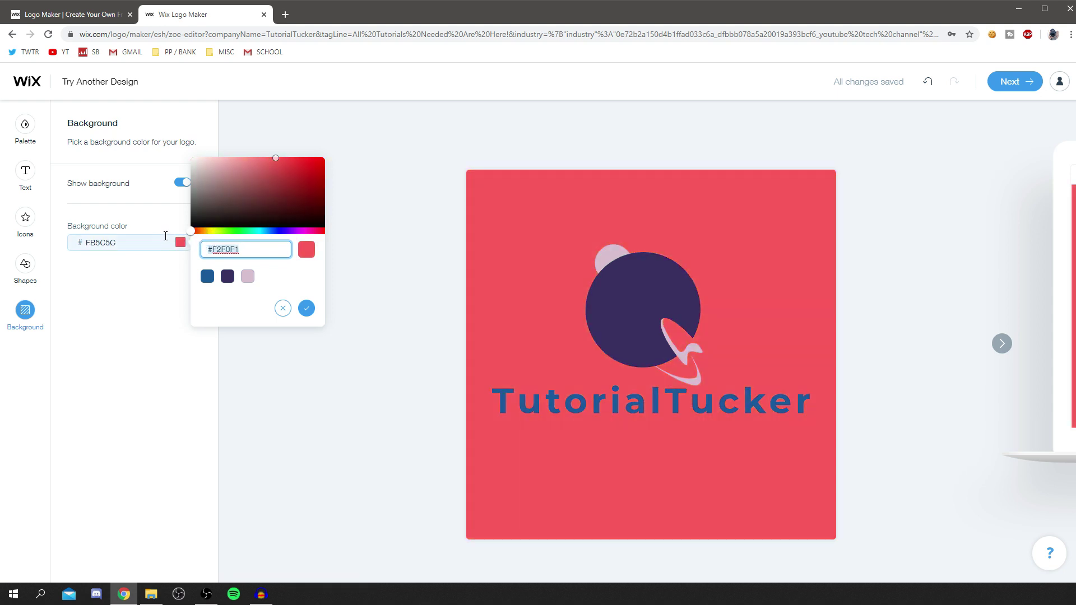
Try a light blue background color (5CBBFB) for the logo and revert it to F2F0F1
{"action": "left_click_drag", "start_coordinate": [191, 232], "coordinate": [268, 238]}
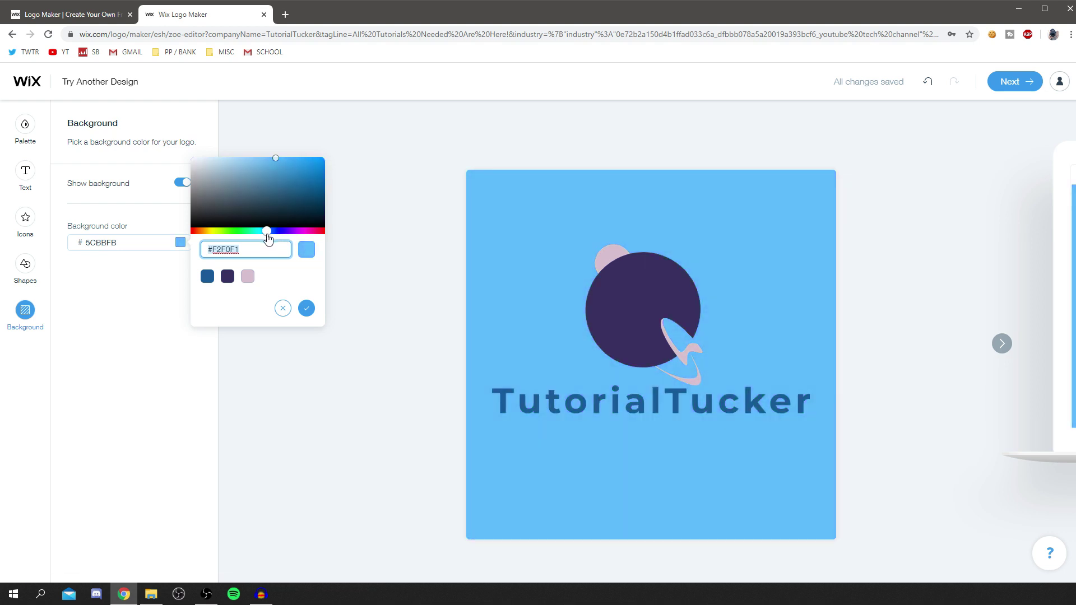
{"action": "left_click_drag", "start_coordinate": [267, 238], "coordinate": [266, 237]}
{"action": "left_click", "coordinate": [230, 244]}
{"action": "key", "text": "ctrl+z"}
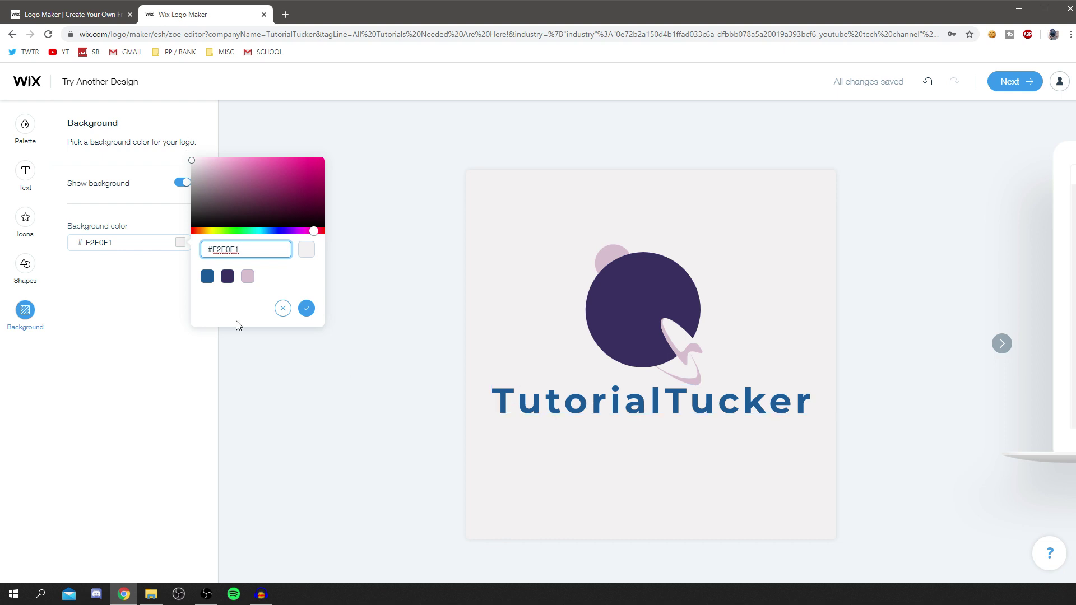
{"action": "left_click", "coordinate": [174, 363]}
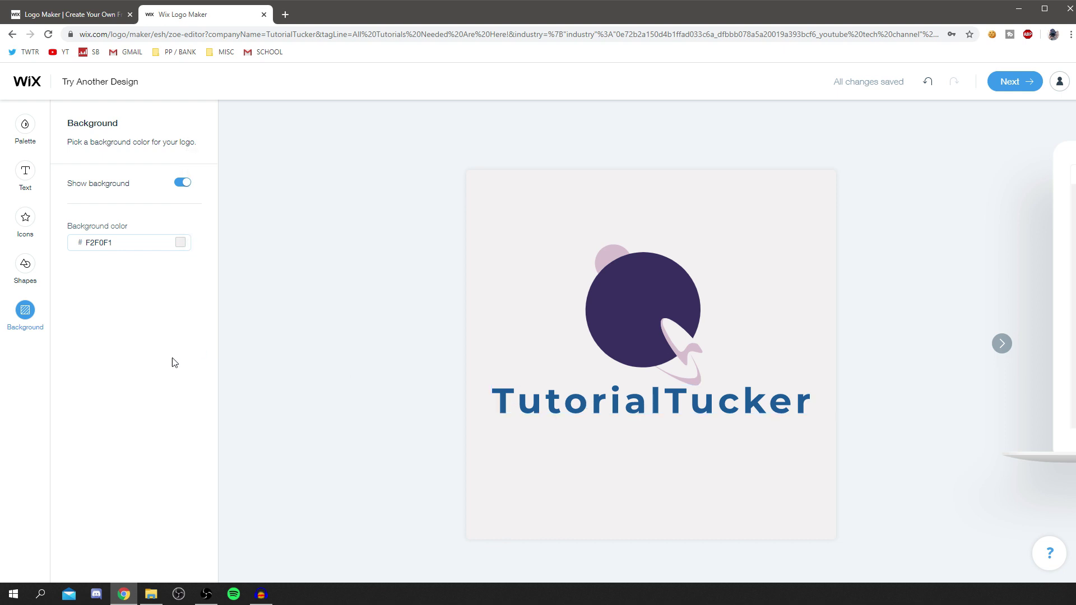
Add a circle shape stretched to about 618 px wide and 100 px high, placed behind the TutorialTucker text
{"action": "left_click", "coordinate": [33, 271]}
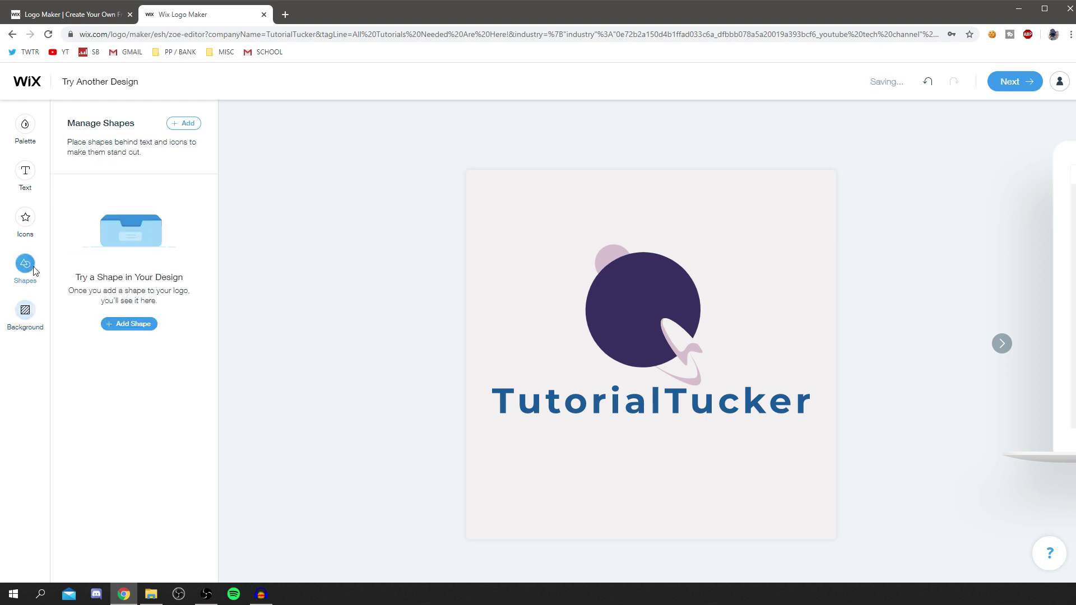
{"action": "left_click", "coordinate": [114, 323]}
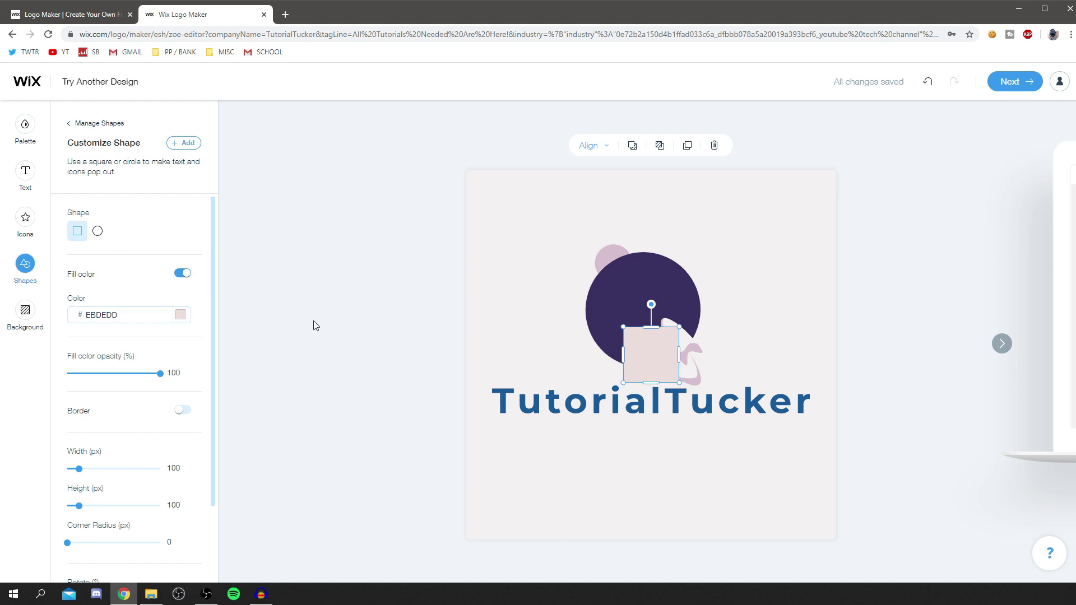
{"action": "left_click_drag", "start_coordinate": [644, 367], "coordinate": [593, 366]}
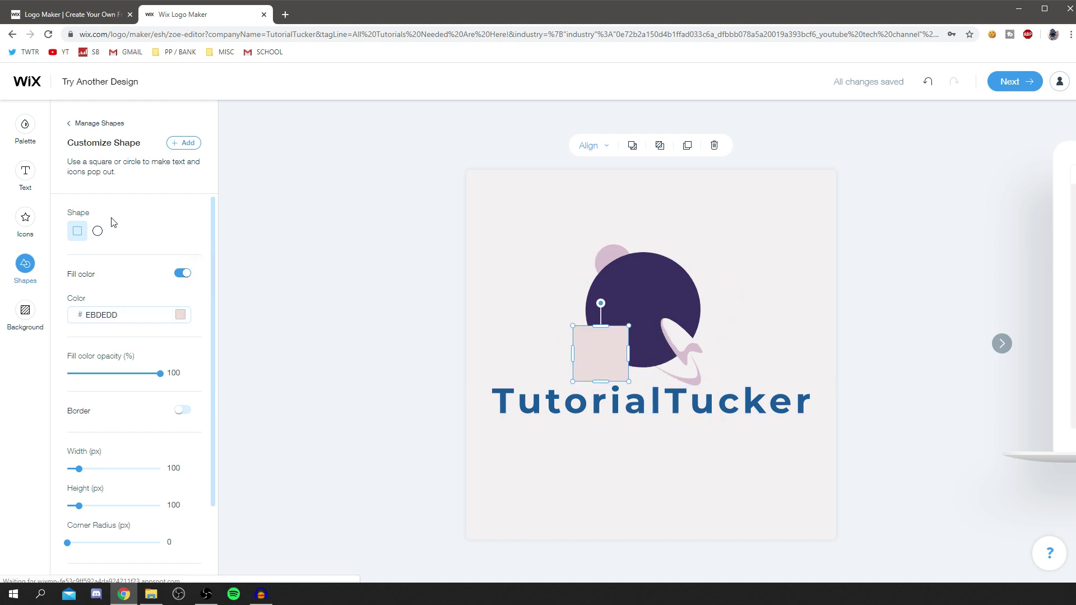
{"action": "left_click", "coordinate": [96, 232]}
{"action": "left_click_drag", "start_coordinate": [612, 367], "coordinate": [823, 399]}
{"action": "left_click", "coordinate": [659, 147]}
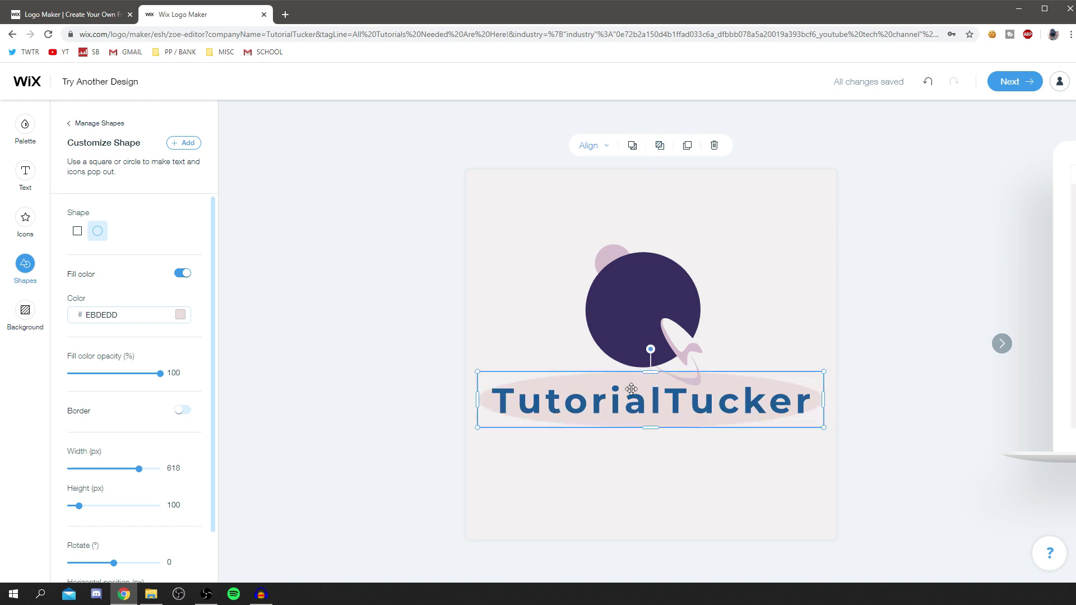
Move the TutorialTucker text and its ellipse slightly down, clear of the planet icon
{"action": "mouse_move", "coordinate": [648, 408]}
{"action": "left_mouse_down"}
{"action": "mouse_move", "coordinate": [643, 392]}
{"action": "mouse_move", "coordinate": [643, 406]}
{"action": "left_mouse_up"}
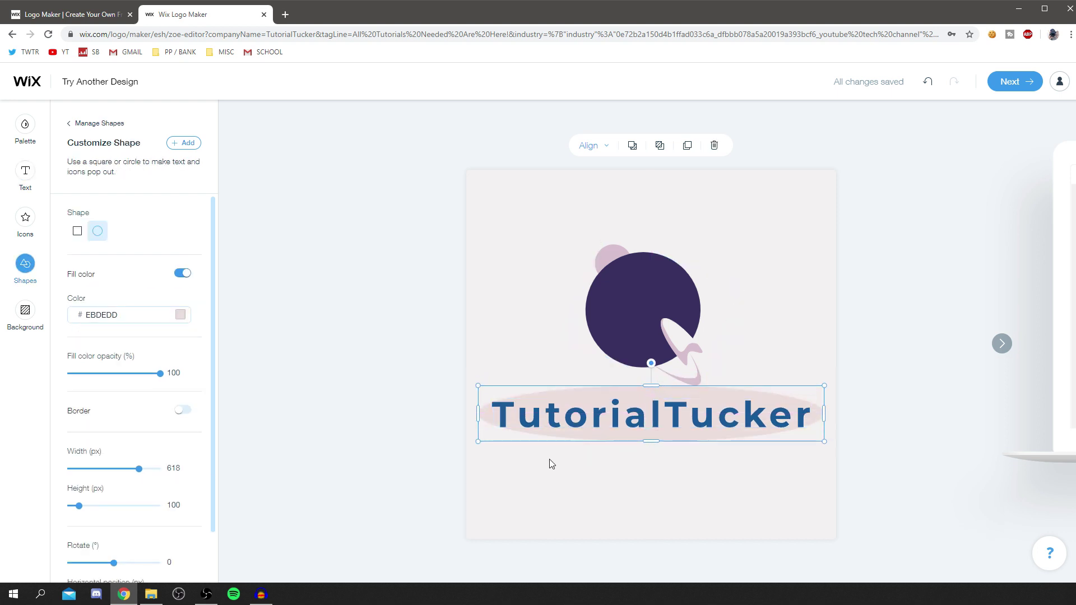
{"action": "left_click", "coordinate": [476, 422]}
{"action": "left_click", "coordinate": [557, 413]}
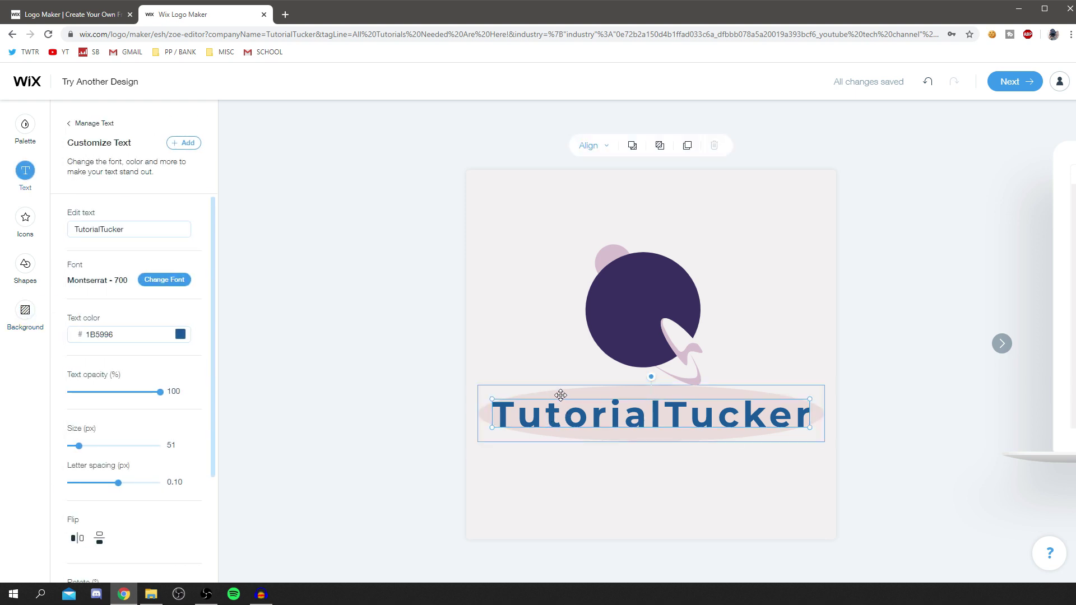
Enlarge the ellipse behind the TutorialTucker text to about 657 px wide and 105 px high
{"action": "left_click", "coordinate": [561, 396]}
{"action": "left_click_drag", "start_coordinate": [477, 413], "coordinate": [469, 413]}
{"action": "left_click_drag", "start_coordinate": [825, 413], "coordinate": [834, 414]}
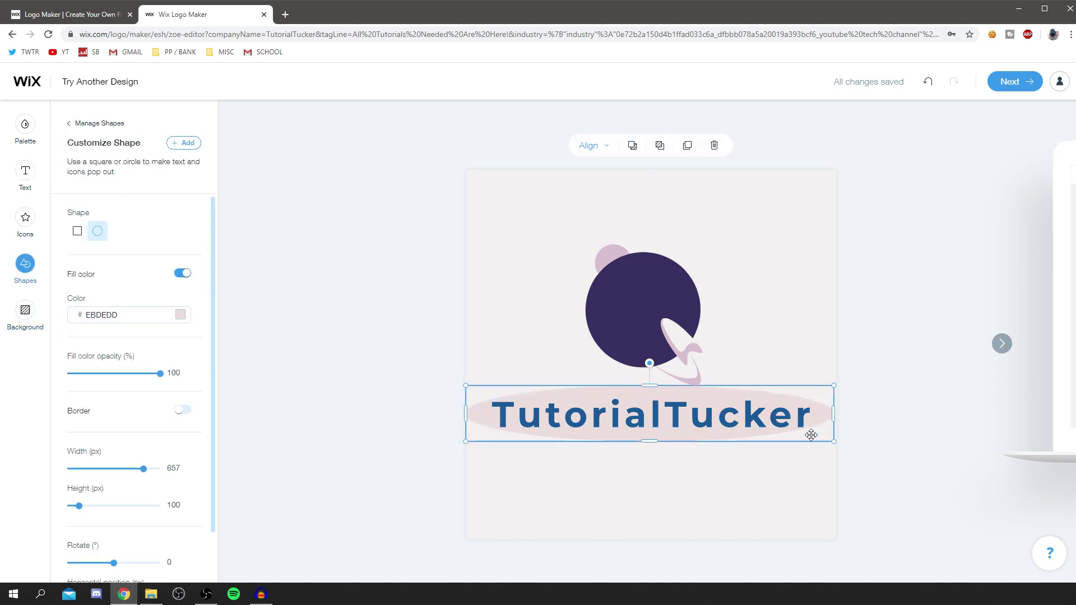
{"action": "left_click_drag", "start_coordinate": [648, 441], "coordinate": [649, 444]}
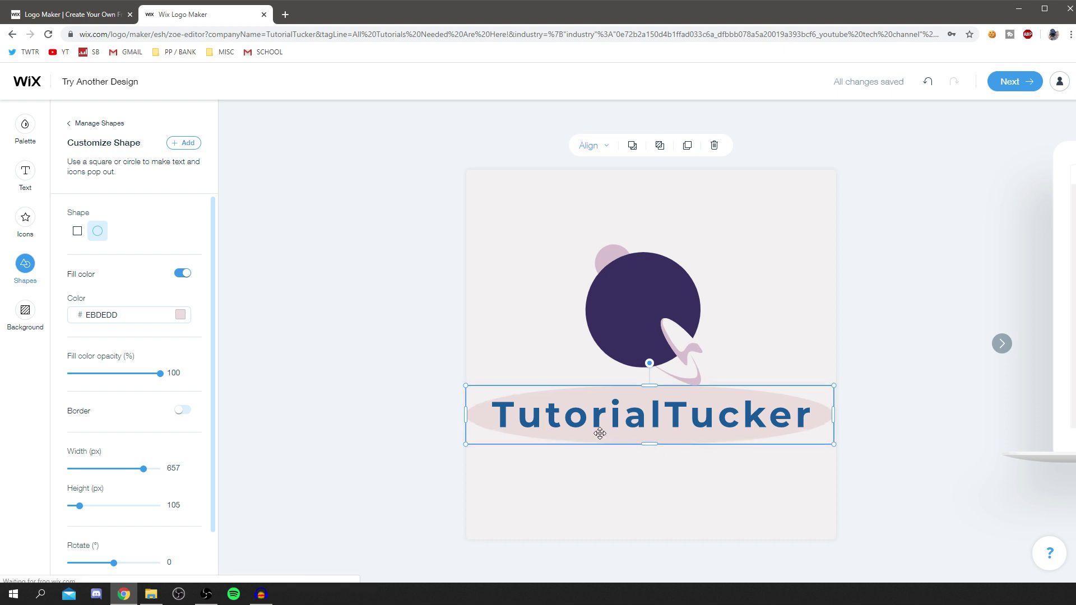
{"action": "left_click", "coordinate": [566, 257]}
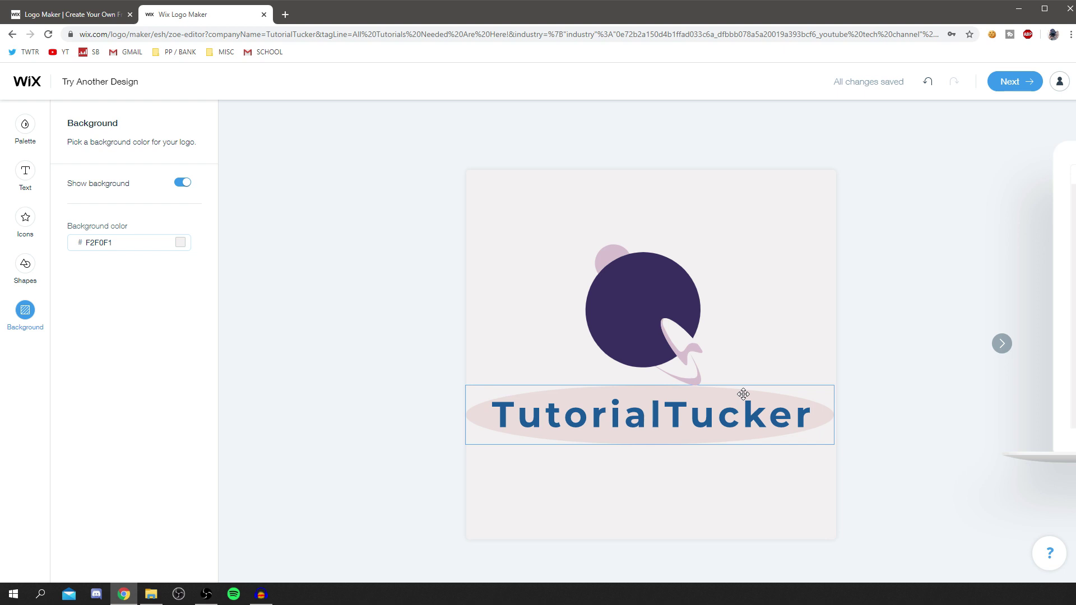
Delete the ellipse behind the TutorialTucker text
{"action": "left_click", "coordinate": [613, 392]}
{"action": "key", "text": "Delete"}
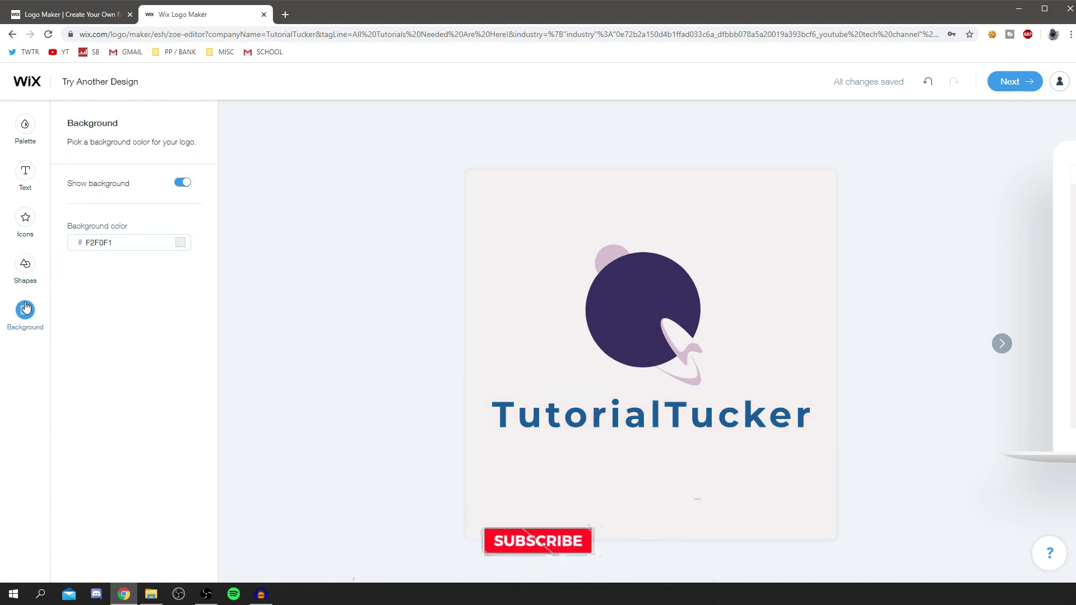
Try adding a square shape to the logo and delete it
{"action": "left_click", "coordinate": [26, 264]}
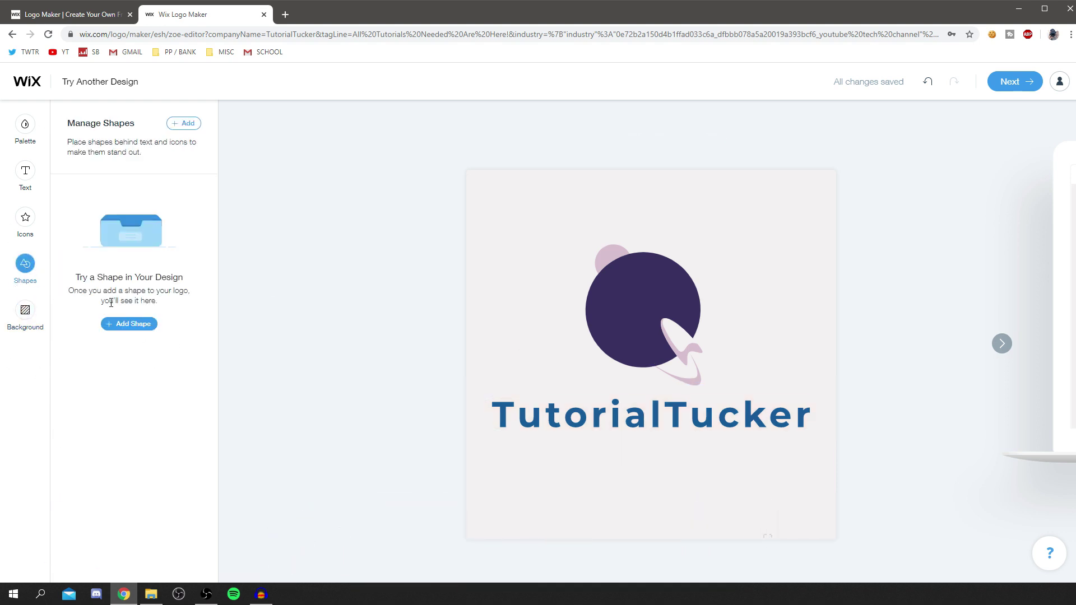
{"action": "left_click", "coordinate": [150, 326]}
{"action": "scroll", "coordinate": [199, 339], "scroll_direction": "down", "scroll_amount": 3}
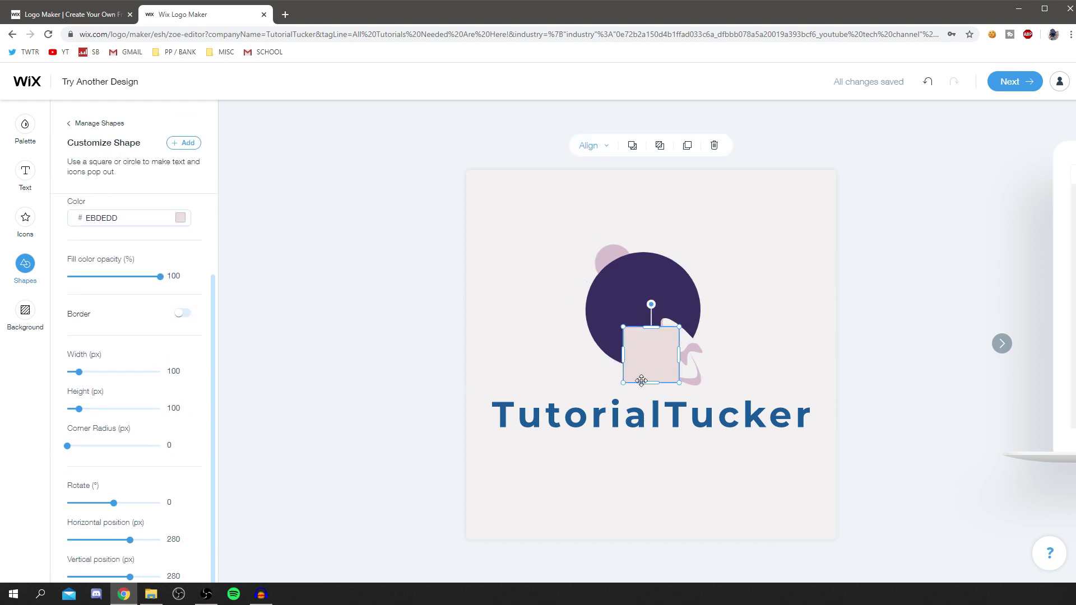
{"action": "key", "text": "Delete"}
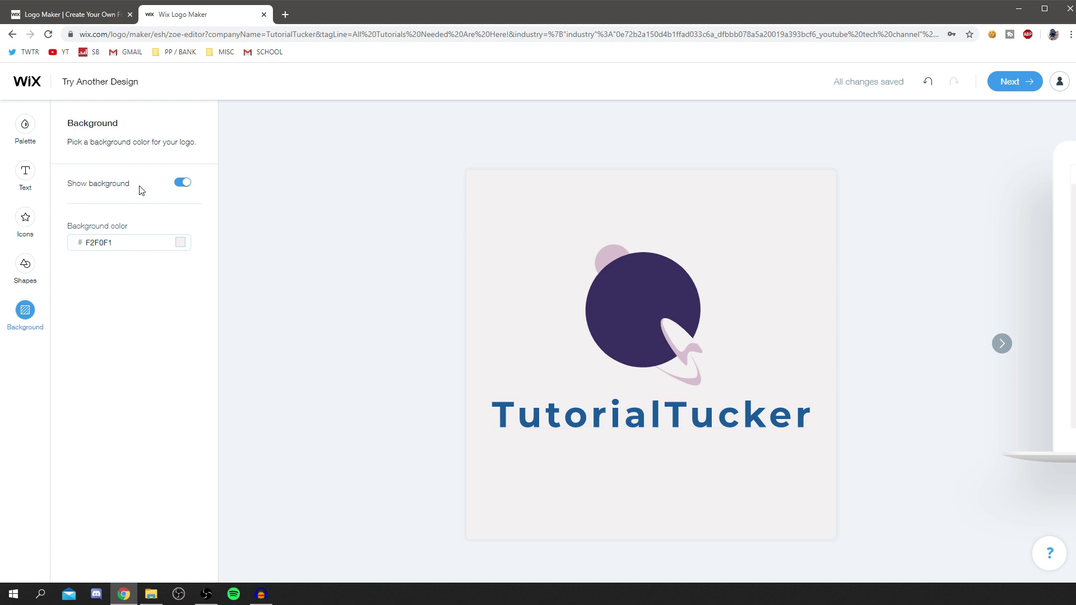
Browse the Trendy icons and replace the planet icon with the purple triangle skyline icon from the Abstract category
{"action": "left_click", "coordinate": [25, 221]}
{"action": "mouse_move", "coordinate": [156, 241]}
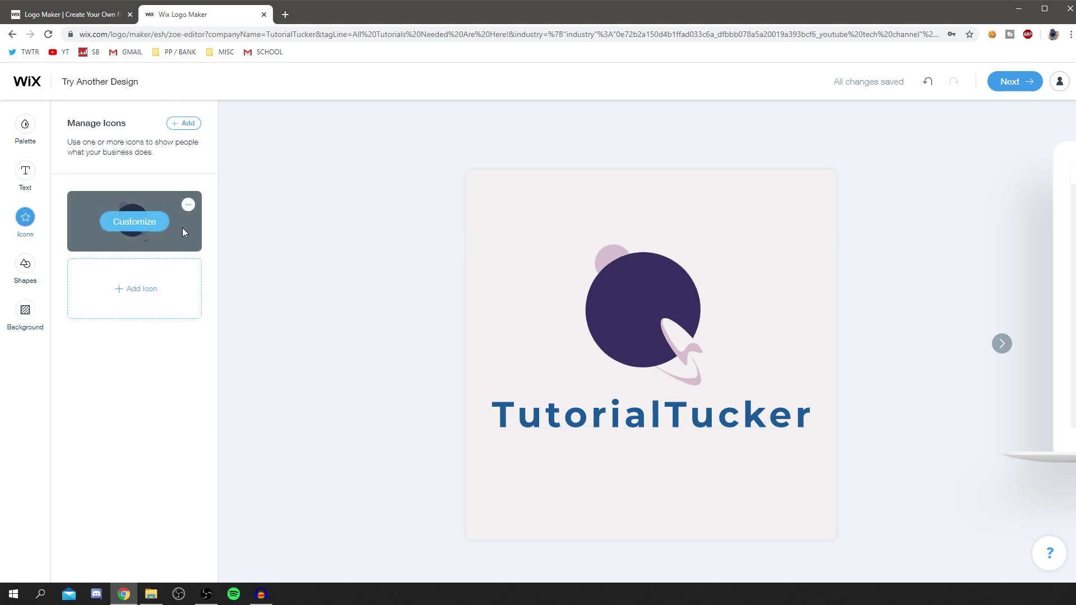
{"action": "left_click", "coordinate": [132, 224]}
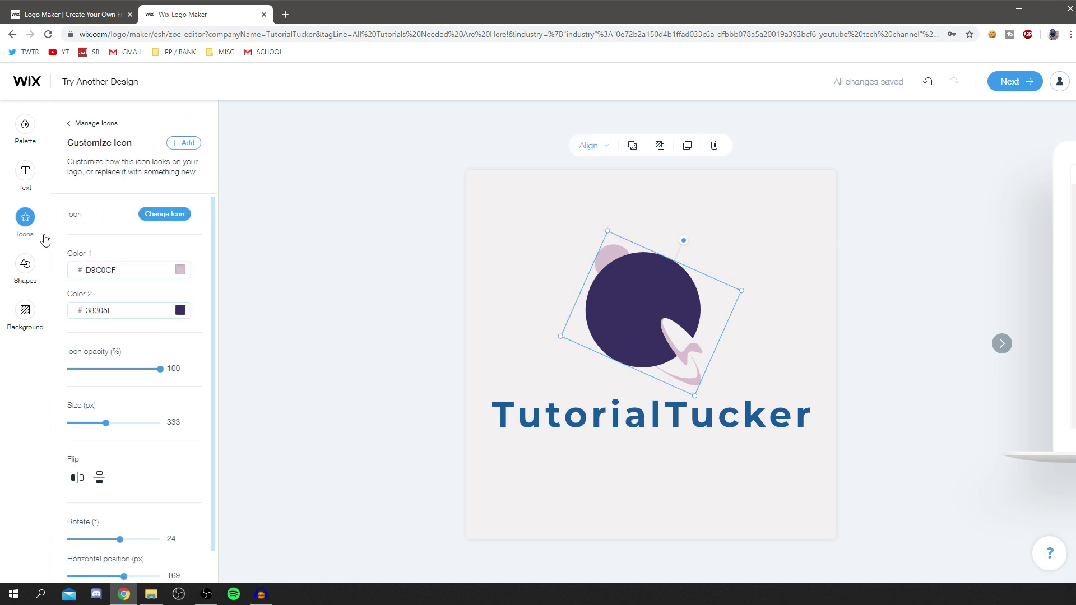
{"action": "left_click", "coordinate": [163, 214]}
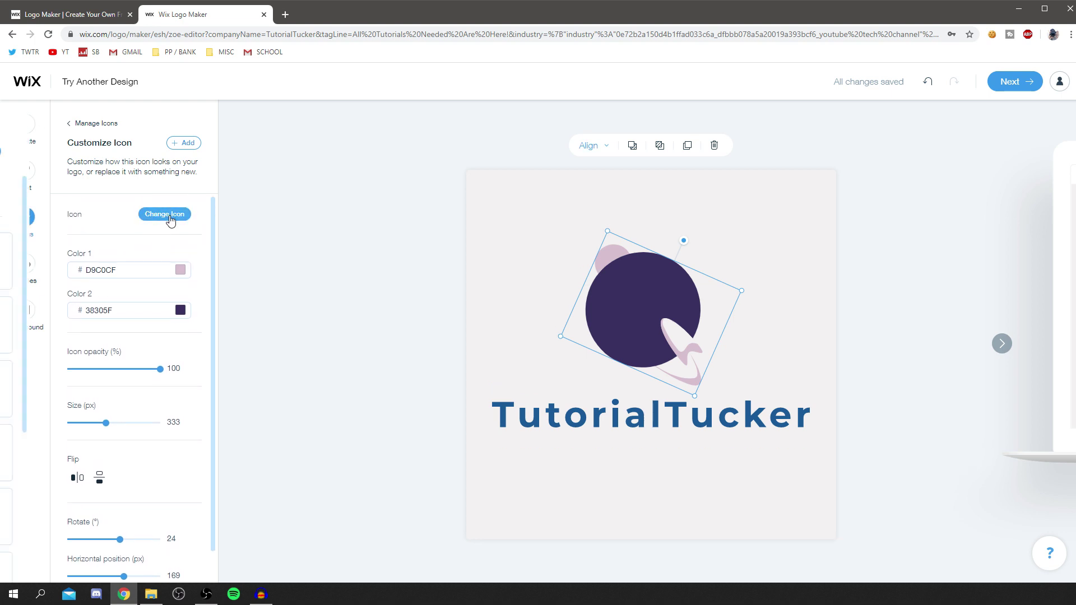
{"action": "scroll", "coordinate": [119, 331], "scroll_direction": "down", "scroll_amount": 3}
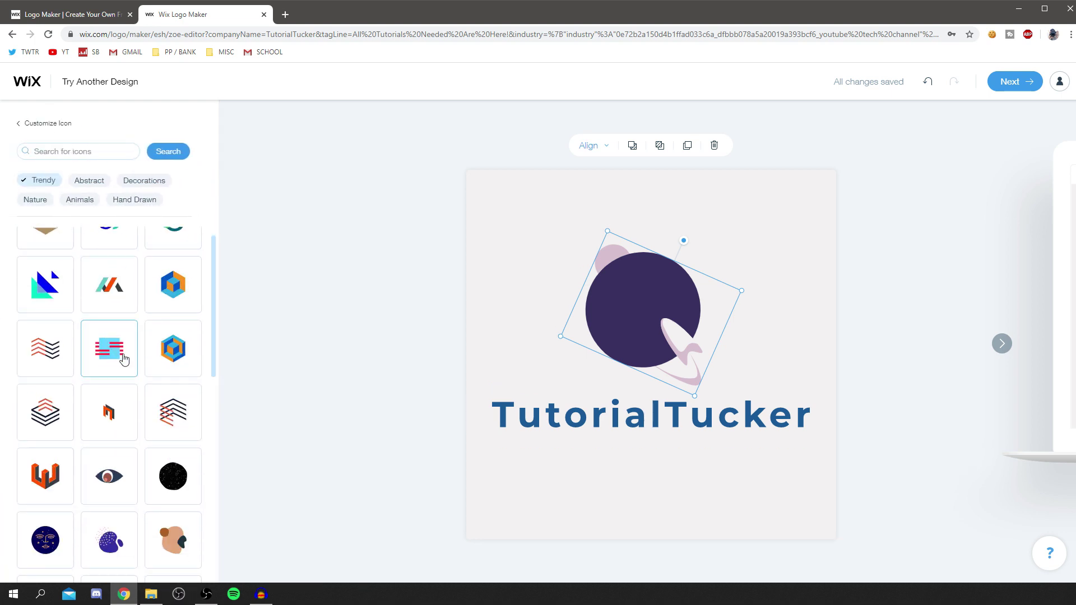
{"action": "scroll", "coordinate": [131, 359], "scroll_direction": "down", "scroll_amount": 2}
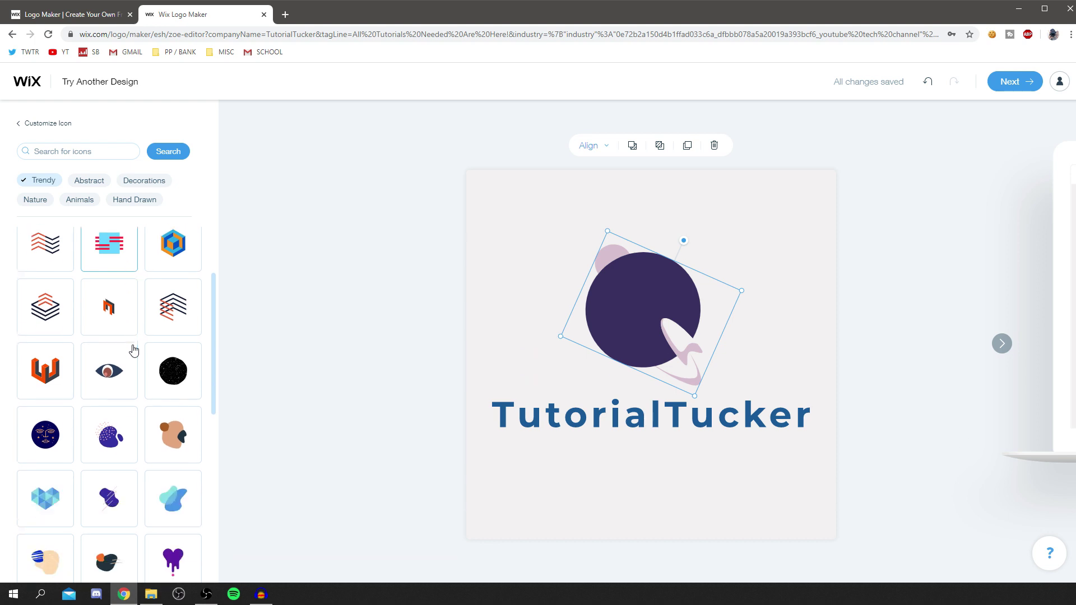
{"action": "scroll", "coordinate": [134, 351], "scroll_direction": "down", "scroll_amount": 3}
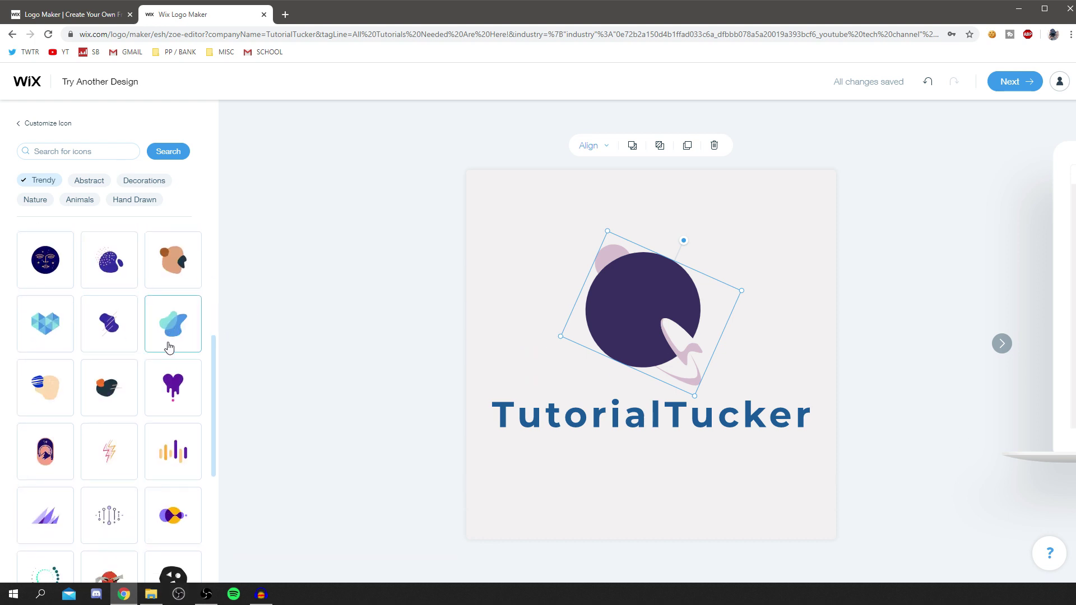
{"action": "scroll", "coordinate": [134, 357], "scroll_direction": "down", "scroll_amount": 1}
{"action": "scroll", "coordinate": [134, 357], "scroll_direction": "down", "scroll_amount": 3}
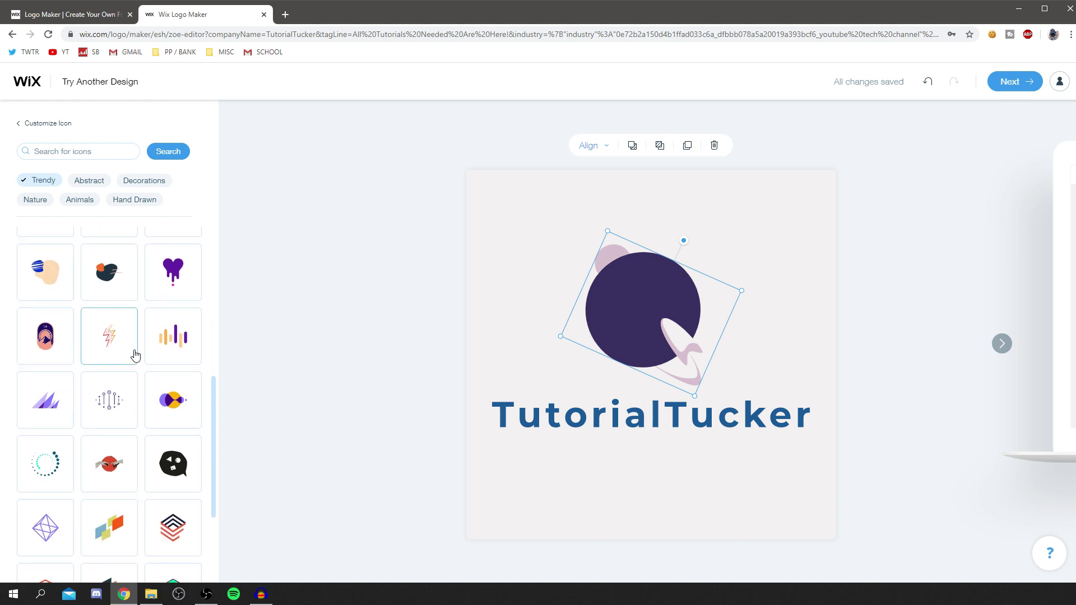
{"action": "scroll", "coordinate": [123, 406], "scroll_direction": "down", "scroll_amount": 3}
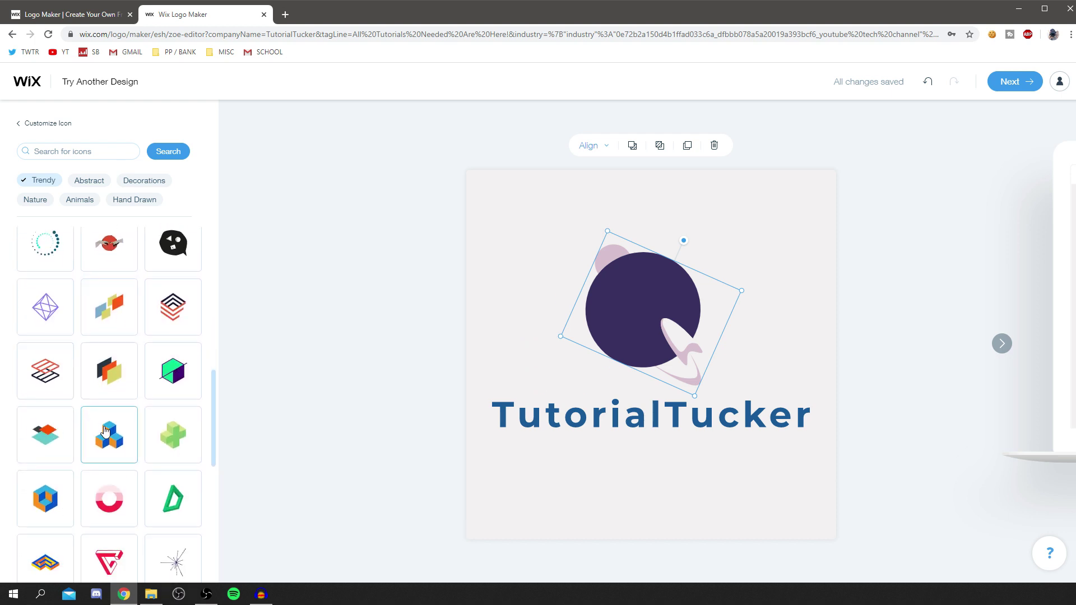
{"action": "scroll", "coordinate": [159, 440], "scroll_direction": "down", "scroll_amount": 5}
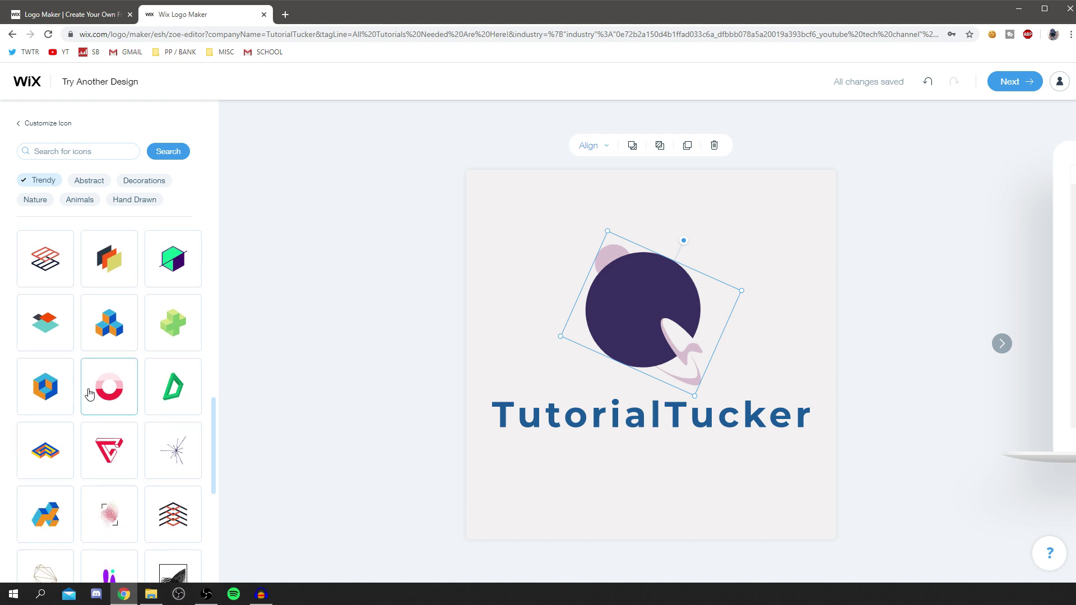
{"action": "scroll", "coordinate": [50, 448], "scroll_direction": "down", "scroll_amount": 1}
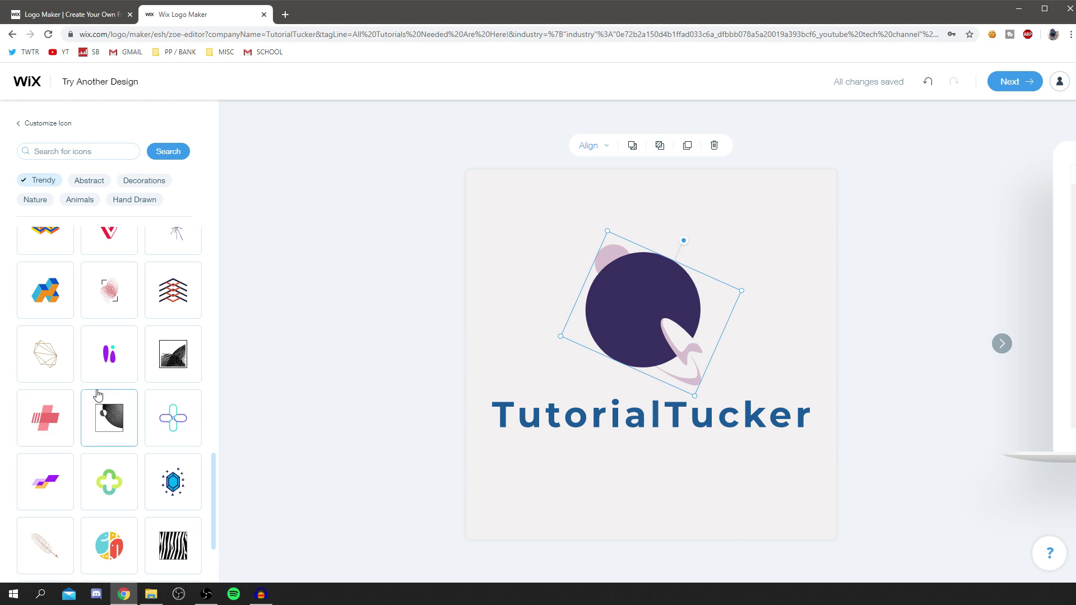
{"action": "left_click", "coordinate": [89, 181]}
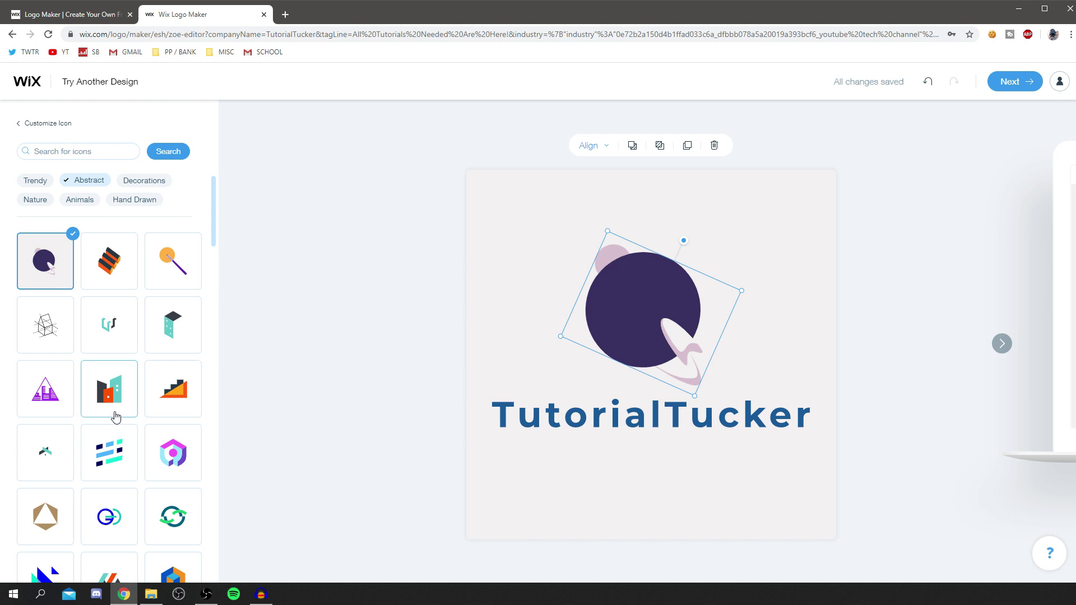
{"action": "left_click", "coordinate": [44, 397]}
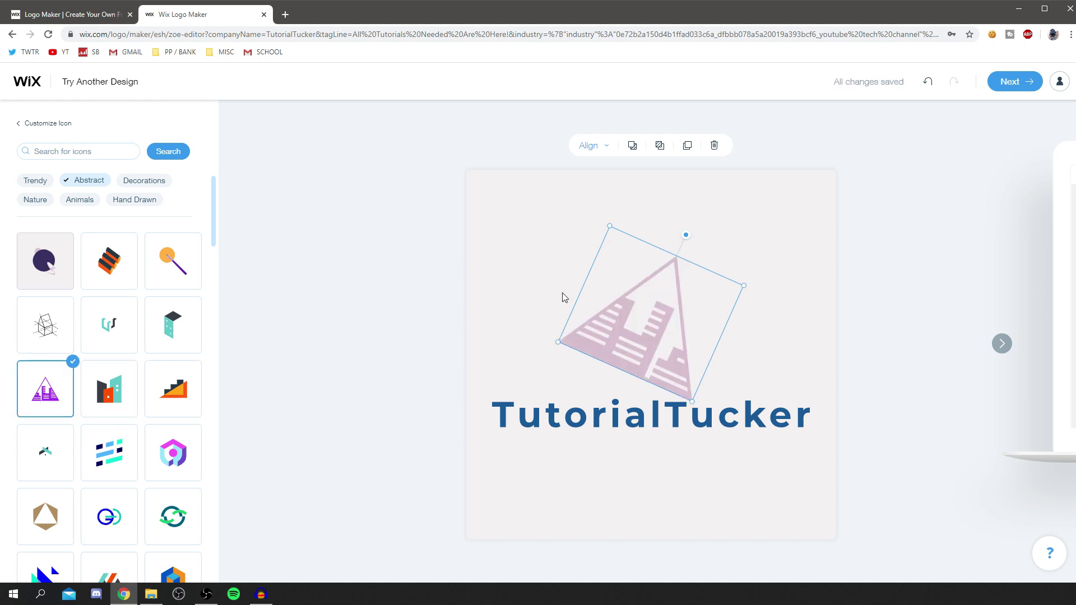
Shrink the triangle icon slightly, rotated upright, and move the TutorialTucker text up directly beneath it
{"action": "left_click_drag", "start_coordinate": [118, 382], "coordinate": [105, 383]}
{"action": "left_click_drag", "start_coordinate": [119, 499], "coordinate": [114, 502]}
{"action": "left_click_drag", "start_coordinate": [653, 425], "coordinate": [650, 392]}
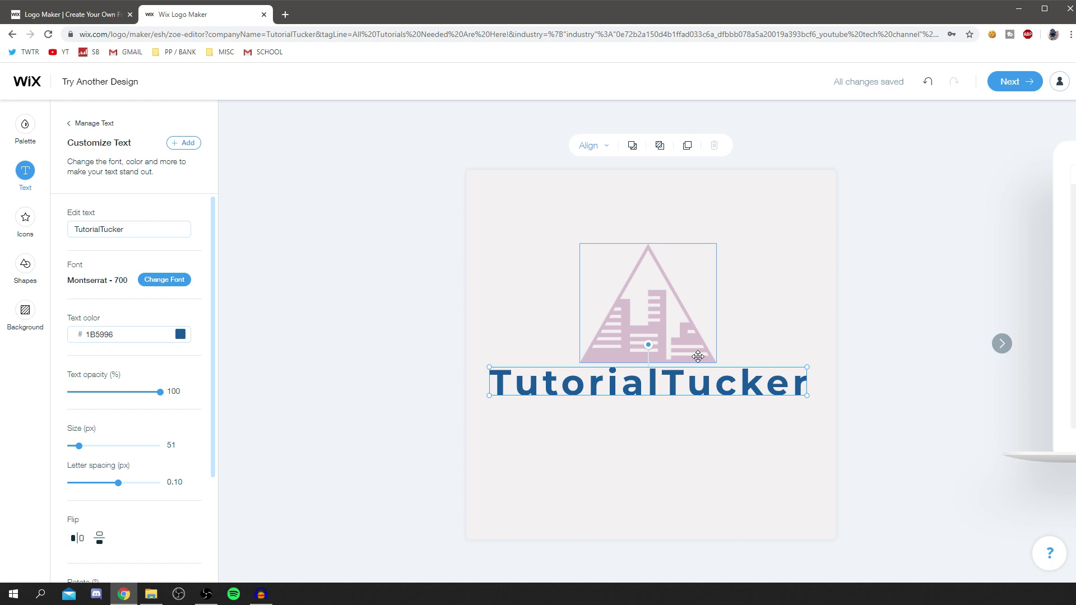
{"action": "left_click", "coordinate": [643, 524]}
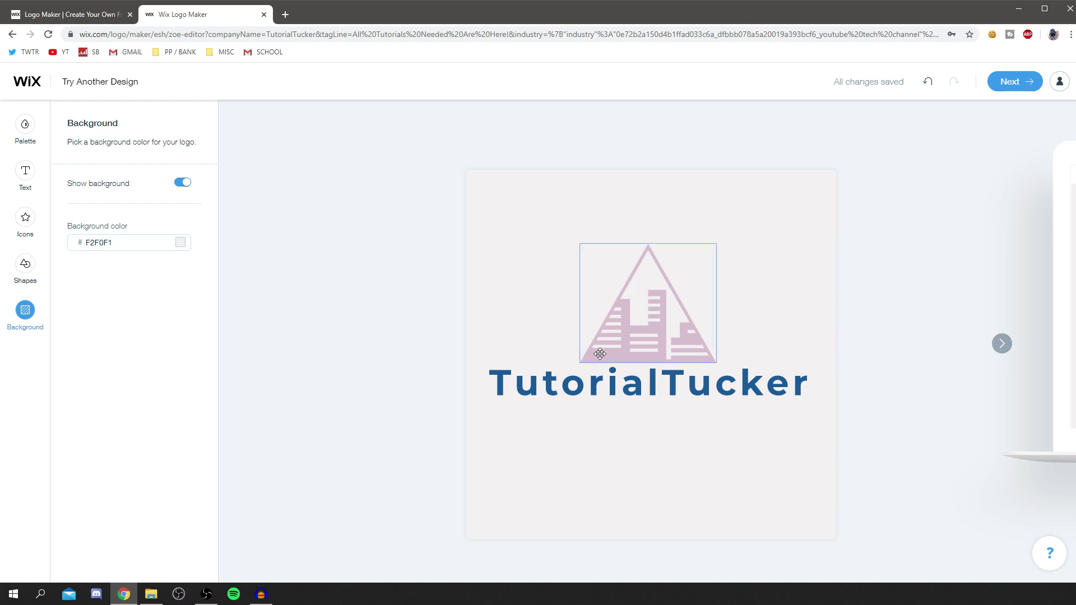
Finish the design, choose to get only the logo without a website, and download the free version
{"action": "left_click", "coordinate": [1034, 94]}
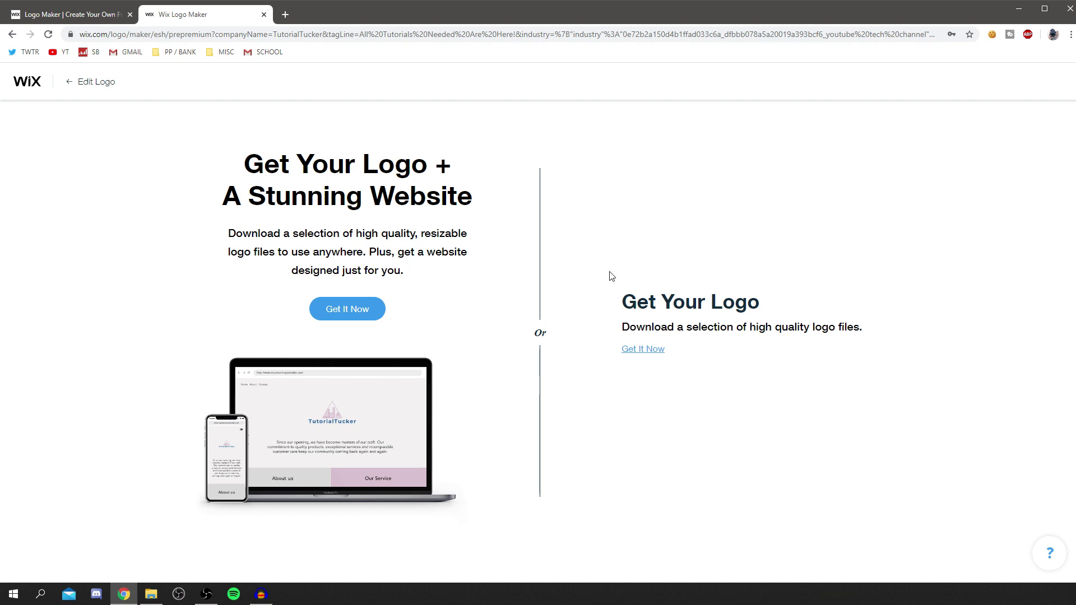
{"action": "left_click", "coordinate": [642, 349]}
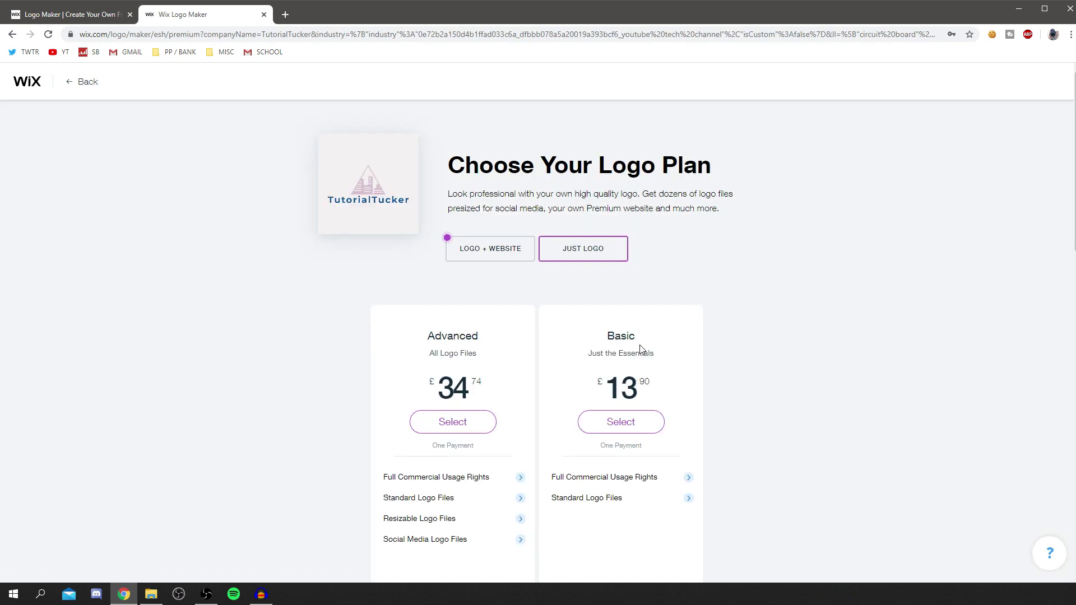
{"action": "scroll", "coordinate": [496, 209], "scroll_direction": "down", "scroll_amount": 6}
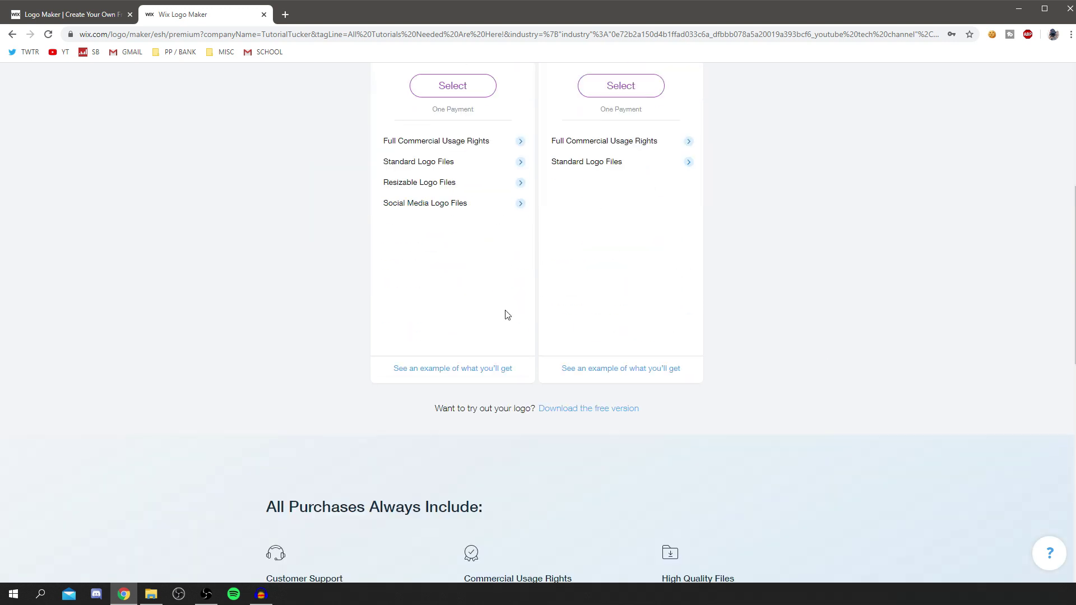
{"action": "left_click", "coordinate": [601, 414]}
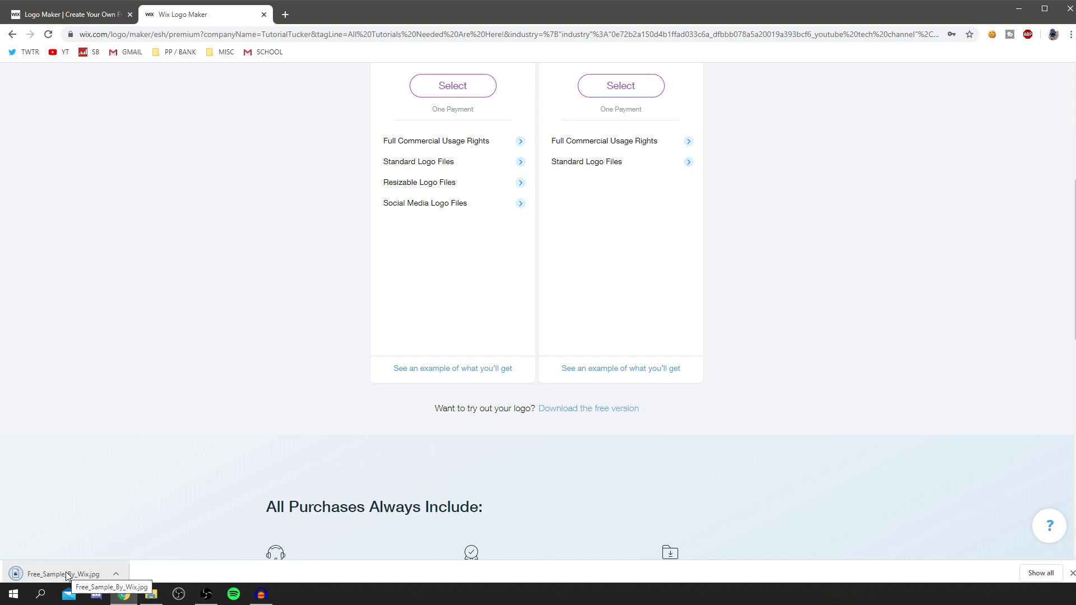
Open the downloaded Free_Sample_By_Wix.jpg in Photos and zoom in and out to inspect the logo
{"action": "left_click", "coordinate": [63, 575]}
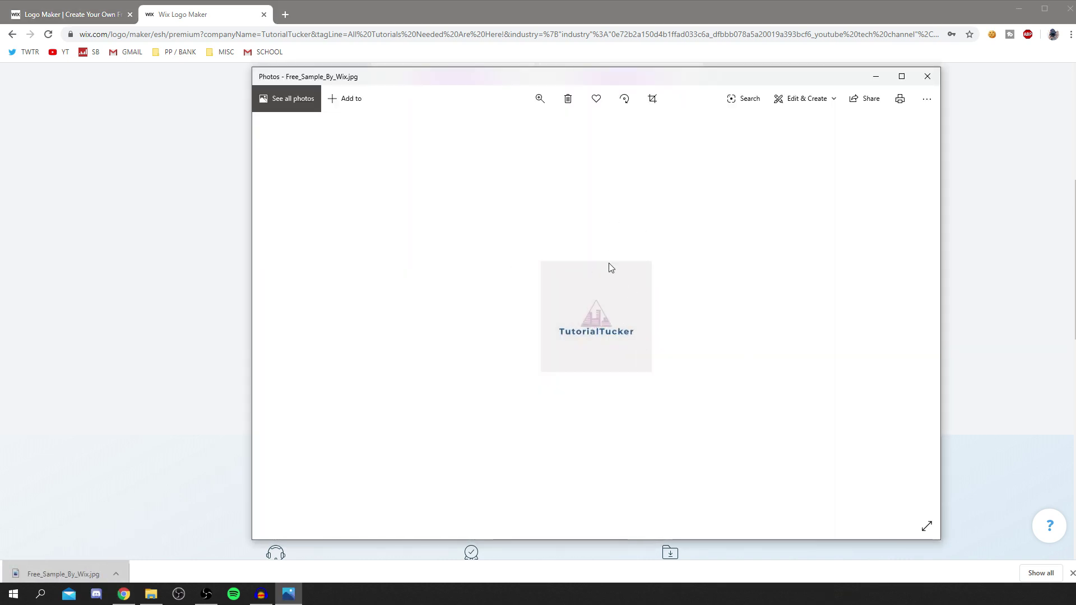
{"action": "left_click", "coordinate": [540, 98]}
{"action": "left_click_drag", "start_coordinate": [487, 128], "coordinate": [508, 129]}
{"action": "left_click_drag", "start_coordinate": [507, 128], "coordinate": [485, 128]}
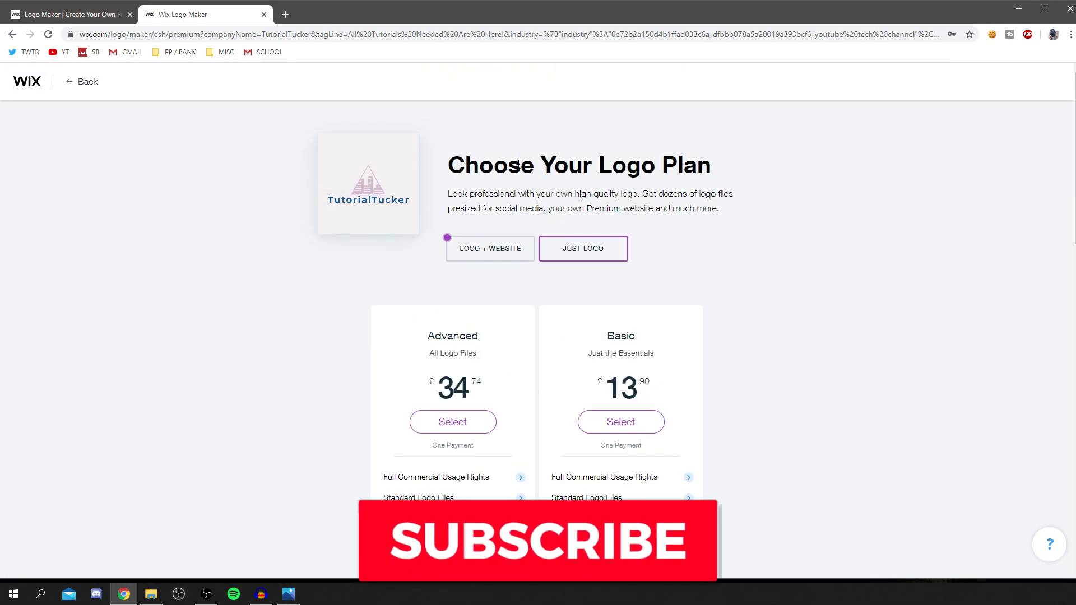
Download the free version of the logo again from the logo plan page and open the new copy in Photos
{"action": "scroll", "coordinate": [516, 224], "scroll_direction": "down", "scroll_amount": 6}
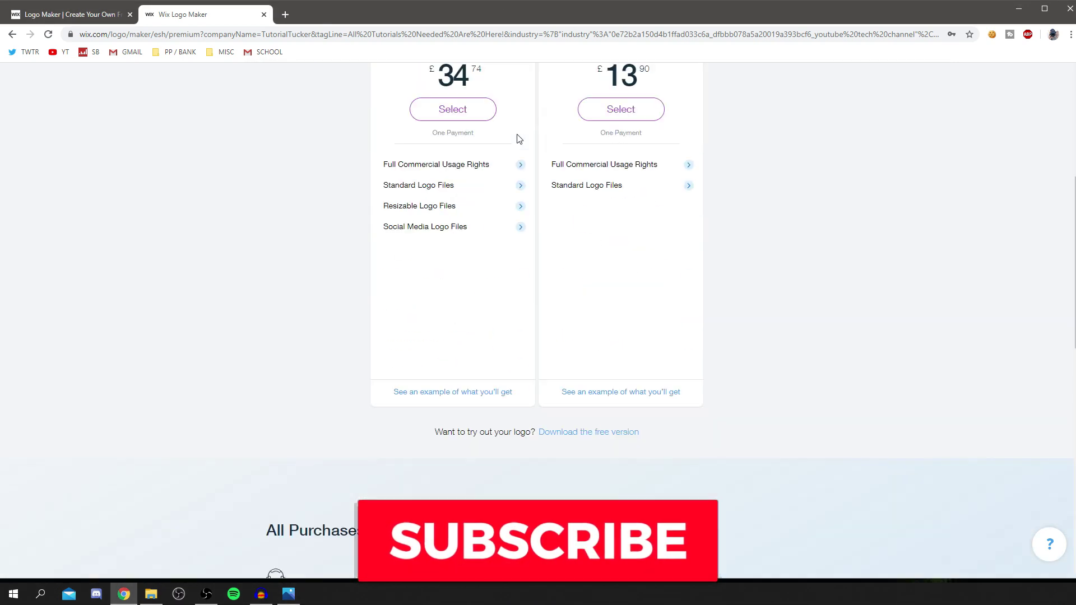
{"action": "left_click", "coordinate": [577, 411]}
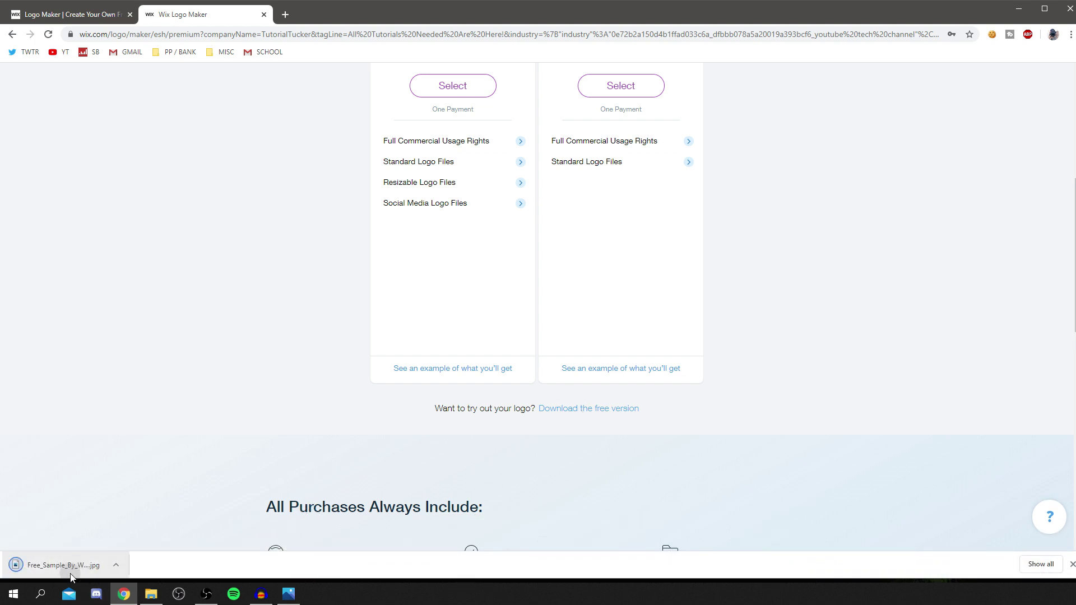
{"action": "left_click", "coordinate": [71, 576]}
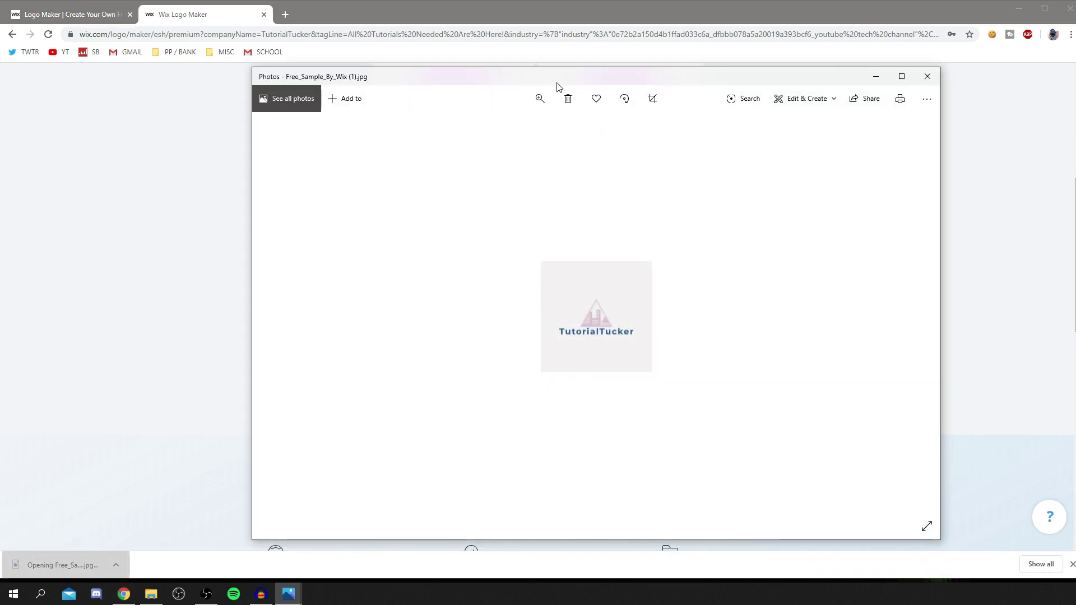